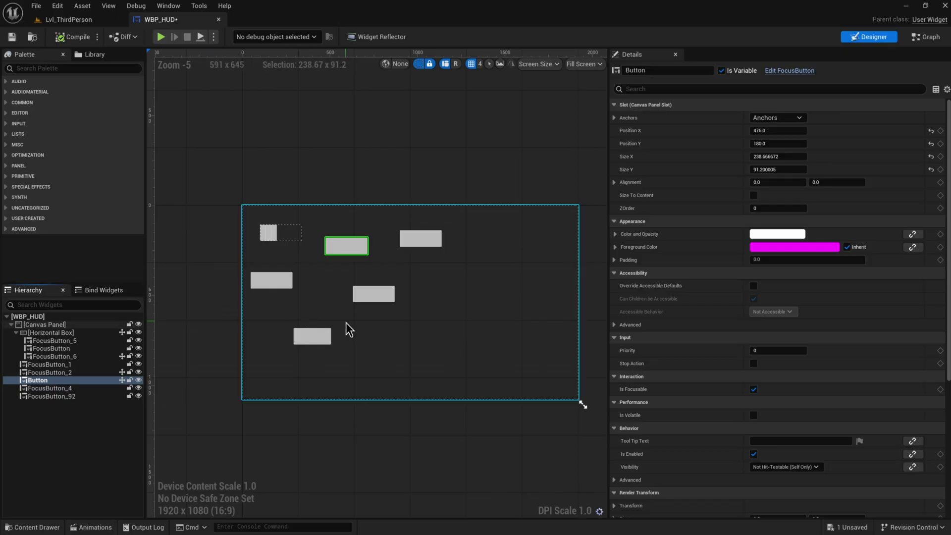
# Step: Show the widget Animations editor and create a new animation named ButtonSlideIn
pyautogui.click(177, 6)
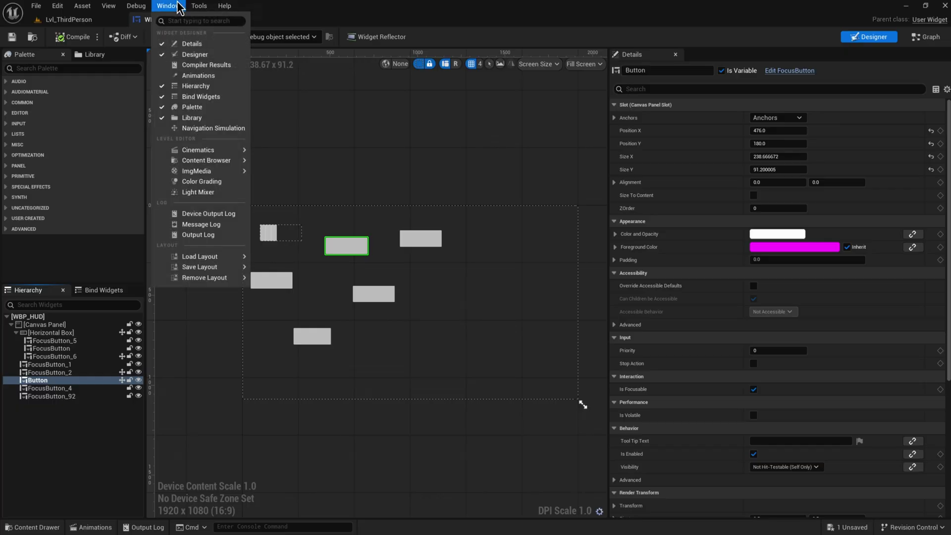
pyautogui.click(164, 75)
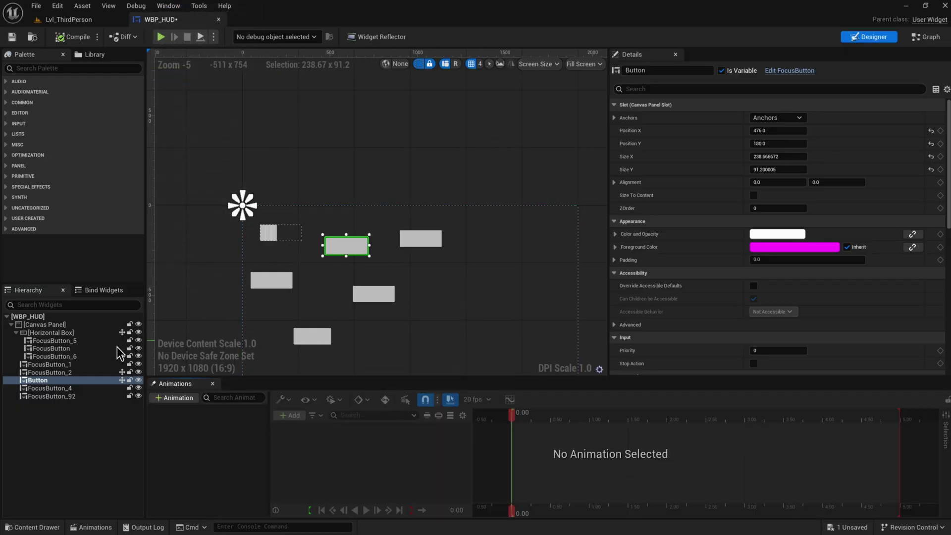
pyautogui.click(186, 401)
pyautogui.press('BackSpace')
pyautogui.write('Bu')
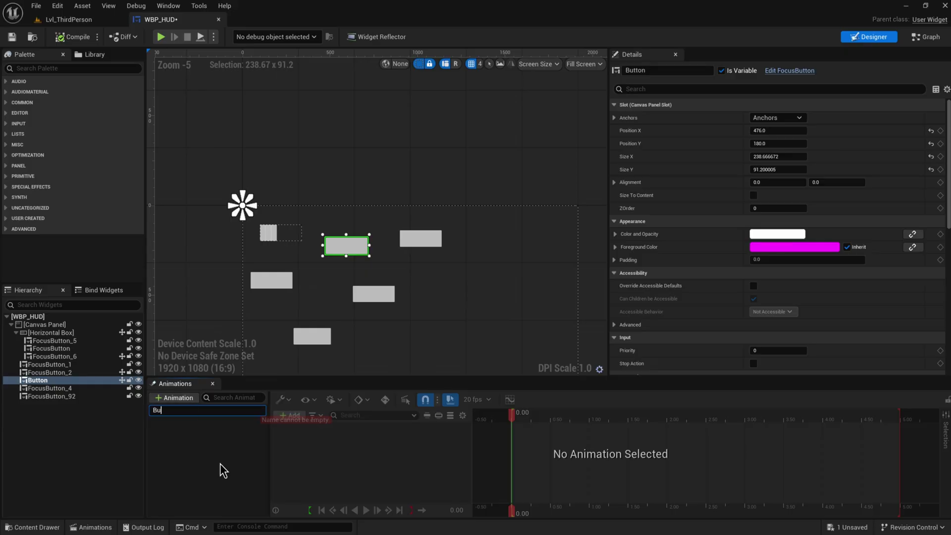
pyautogui.write('ttonSlideIn')
pyautogui.press('Return')
# Step: Select FocusButton_4 and FocusButton_2 on the canvas and add both as tracks to the ButtonSlideIn animation
pyautogui.click(281, 234)
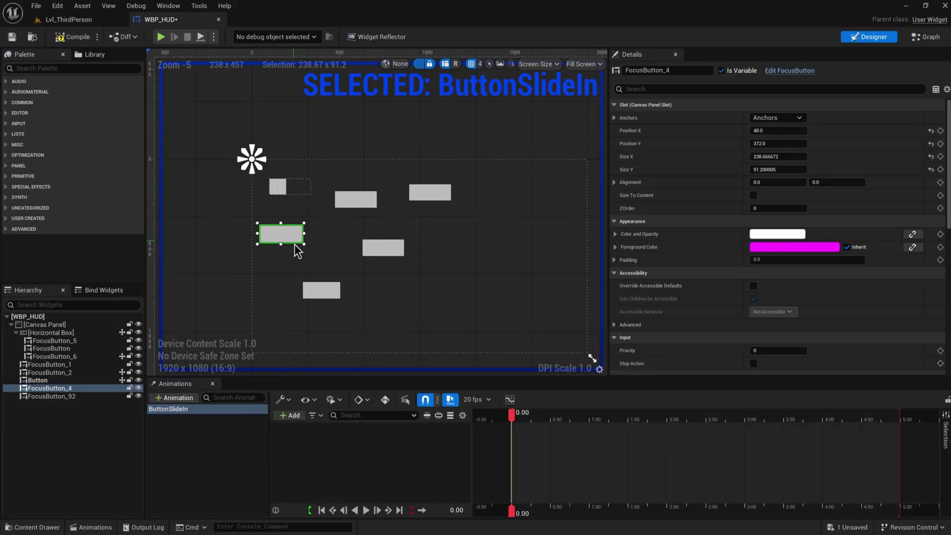
pyautogui.keyDown('ctrl'); pyautogui.click(434, 196); pyautogui.keyUp('ctrl')
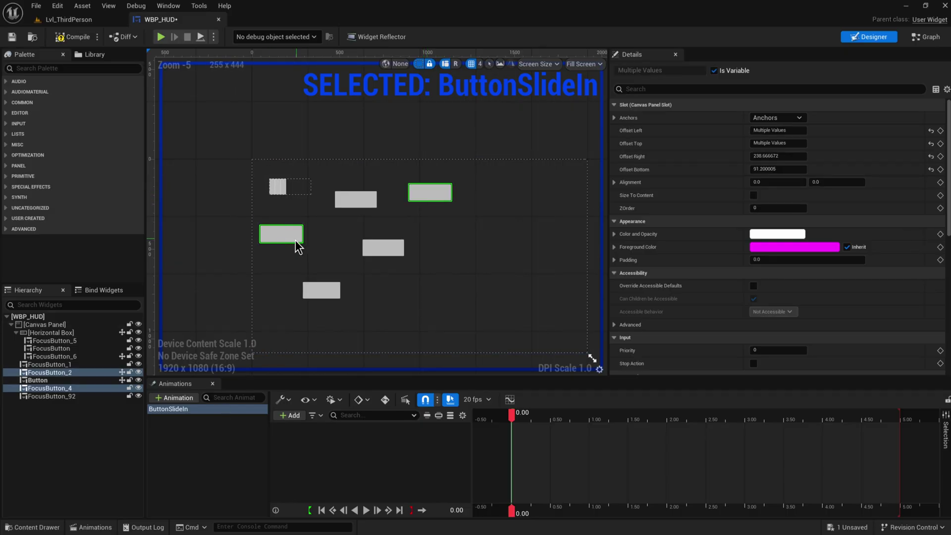
pyautogui.click(281, 234)
pyautogui.keyDown('ctrl'); pyautogui.click(431, 197); pyautogui.keyUp('ctrl')
pyautogui.click(292, 416)
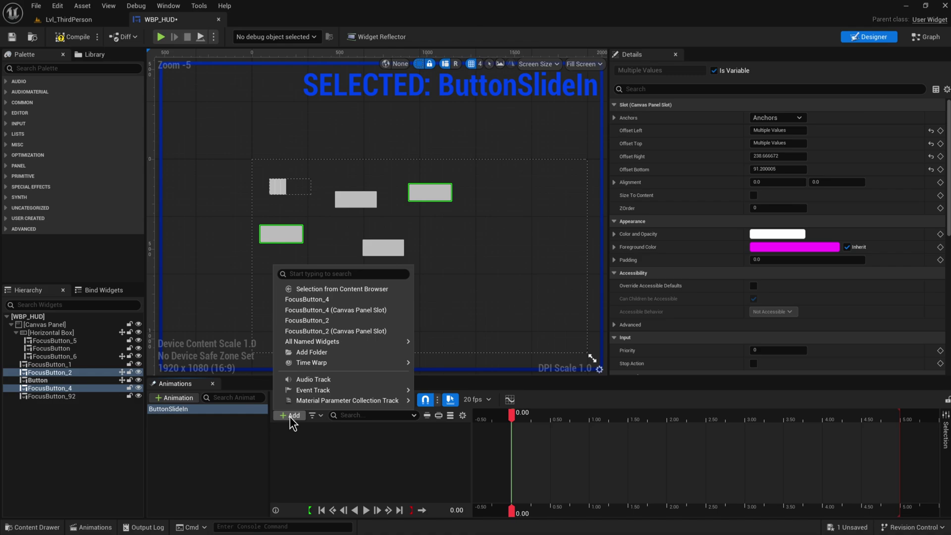
pyautogui.click(312, 299)
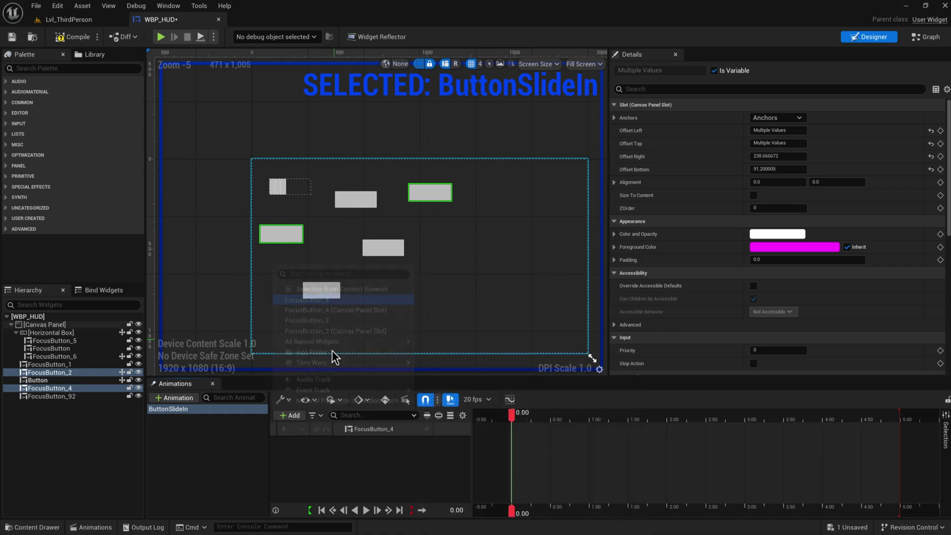
pyautogui.click(293, 415)
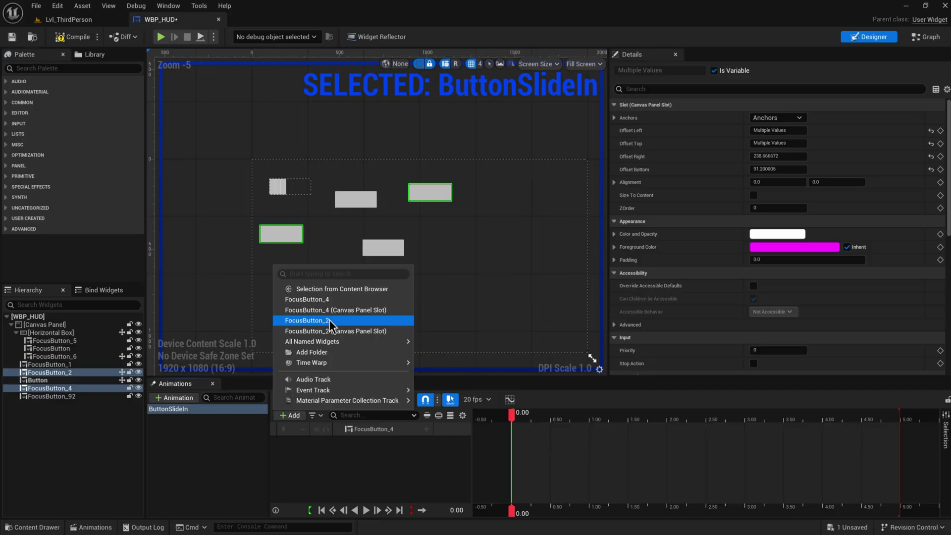
pyautogui.click(376, 320)
pyautogui.click(292, 415)
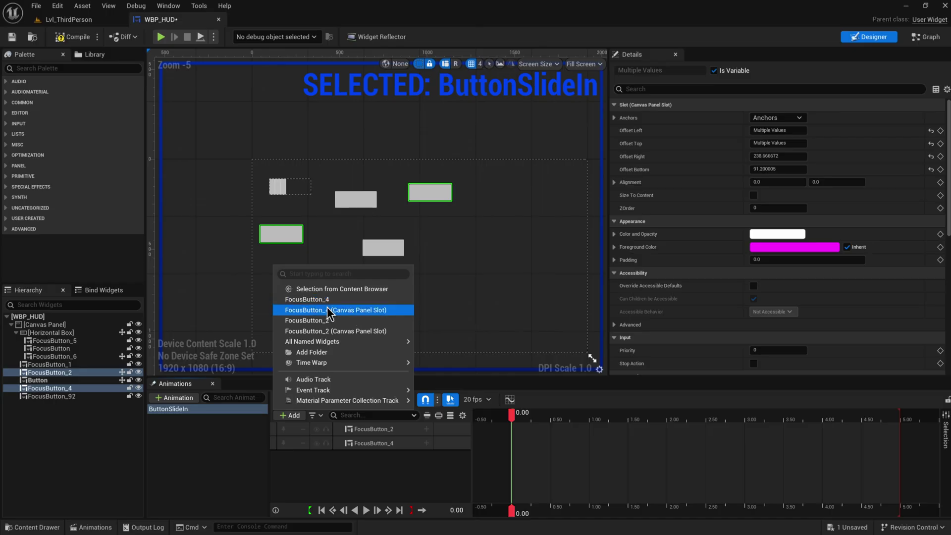
pyautogui.click(327, 309)
# Step: Enlarge the animation editor and add a Transform track to both FocusButton_2 and FocusButton_4
pyautogui.moveTo(441, 377); pyautogui.dragTo(447, 322)
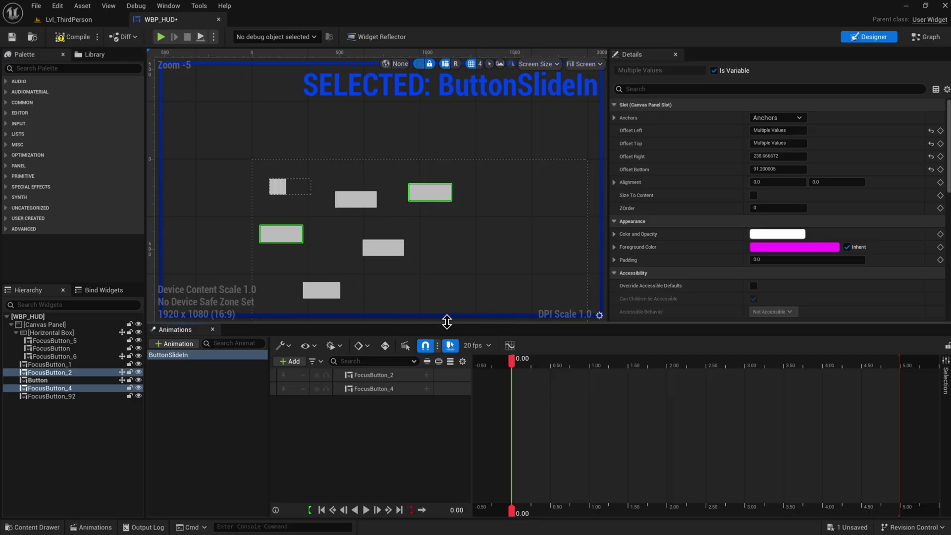
pyautogui.click(426, 376)
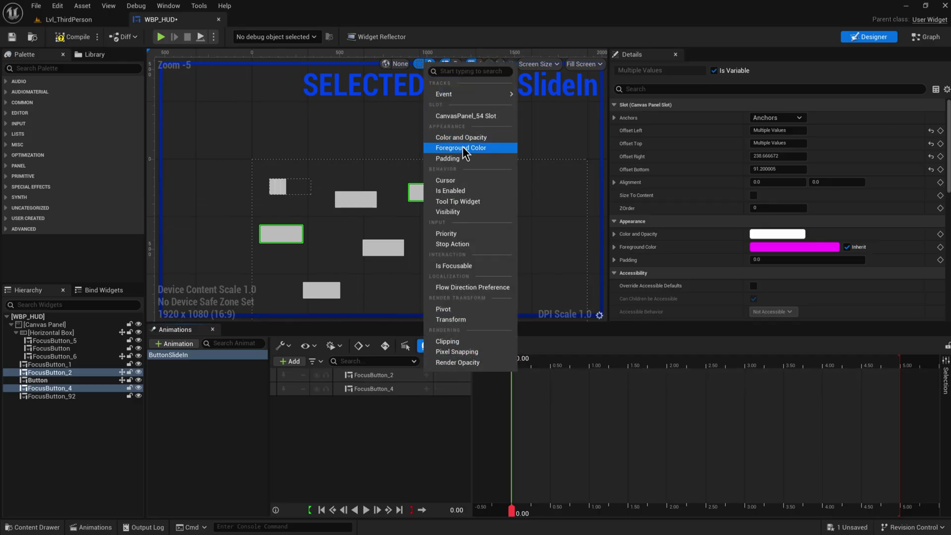
pyautogui.moveTo(473, 95)
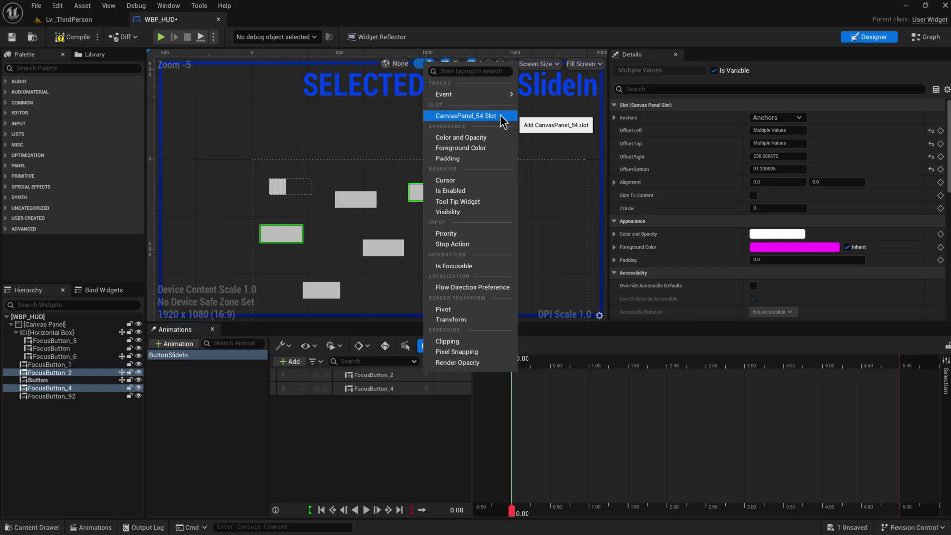
pyautogui.click(464, 320)
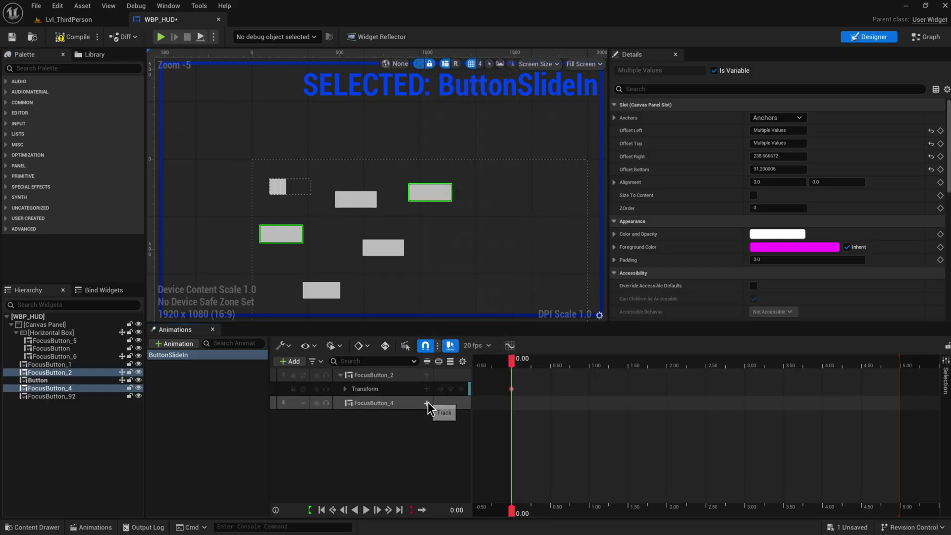
pyautogui.click(427, 402)
pyautogui.click(454, 347)
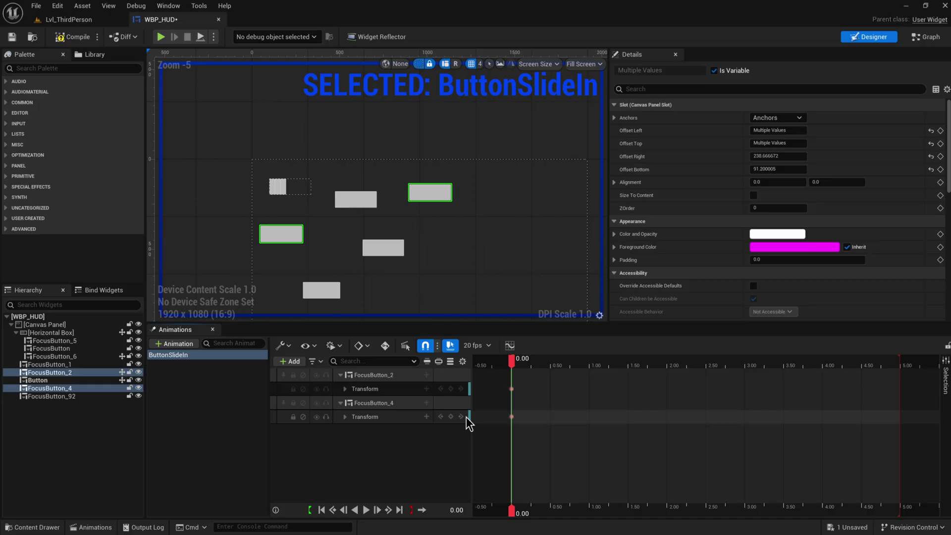
# Step: Keyframe FocusButton_2's Y translation at about -386 at 1.00 s and return to the start to preview it
pyautogui.moveTo(515, 367); pyautogui.dragTo(589, 385)
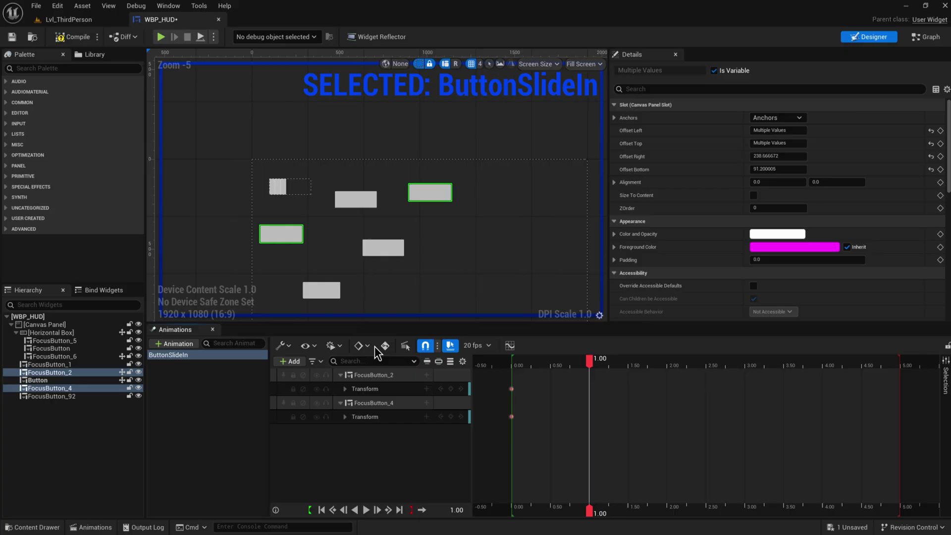
pyautogui.click(345, 389)
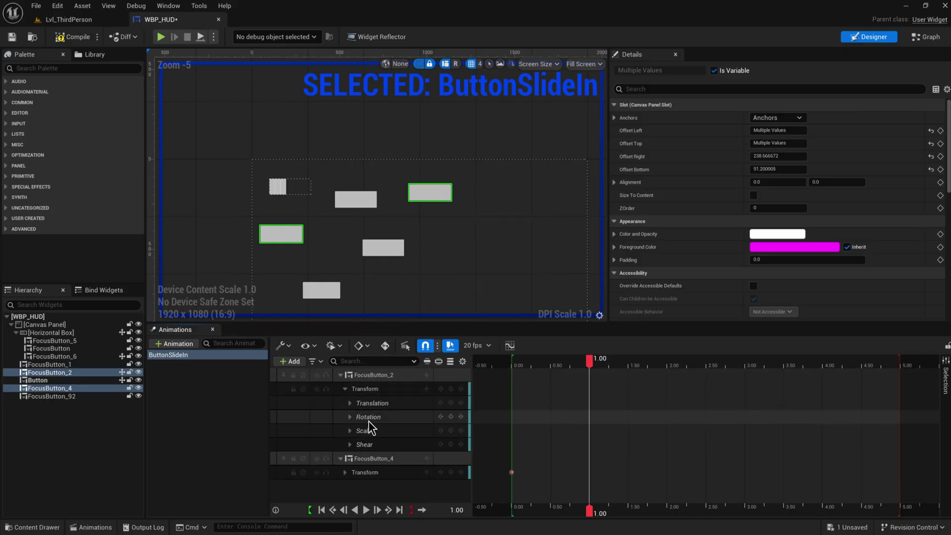
pyautogui.click(350, 402)
pyautogui.moveTo(389, 416); pyautogui.dragTo(349, 425)
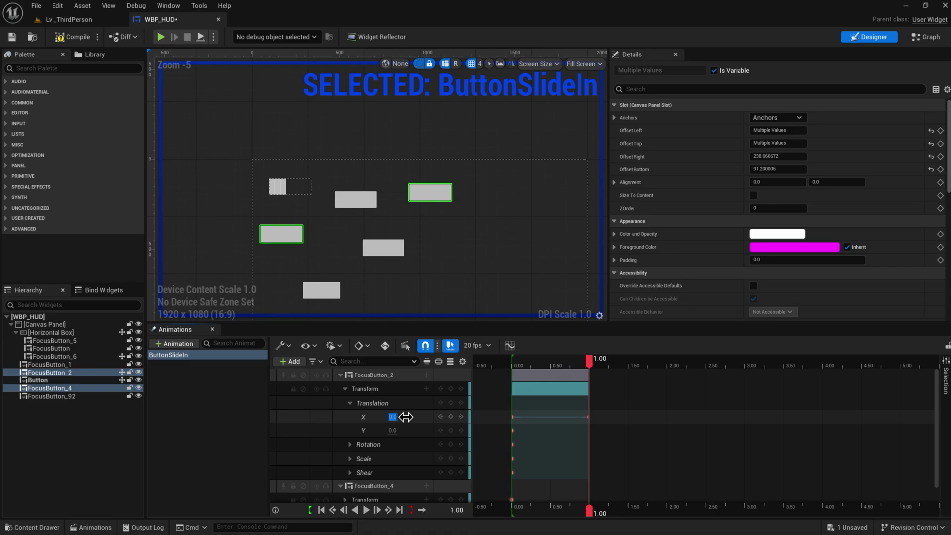
pyautogui.moveTo(400, 431); pyautogui.dragTo(361, 430)
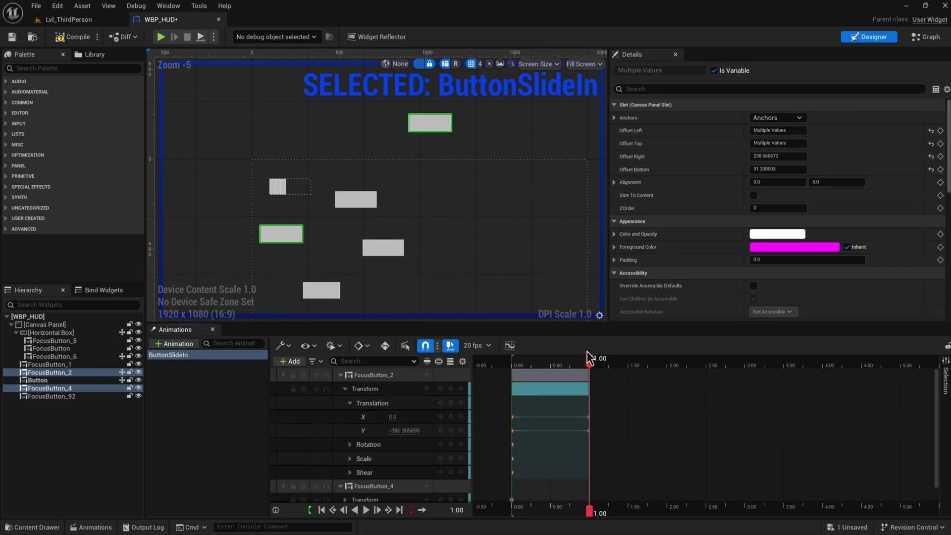
pyautogui.moveTo(592, 361); pyautogui.dragTo(510, 376)
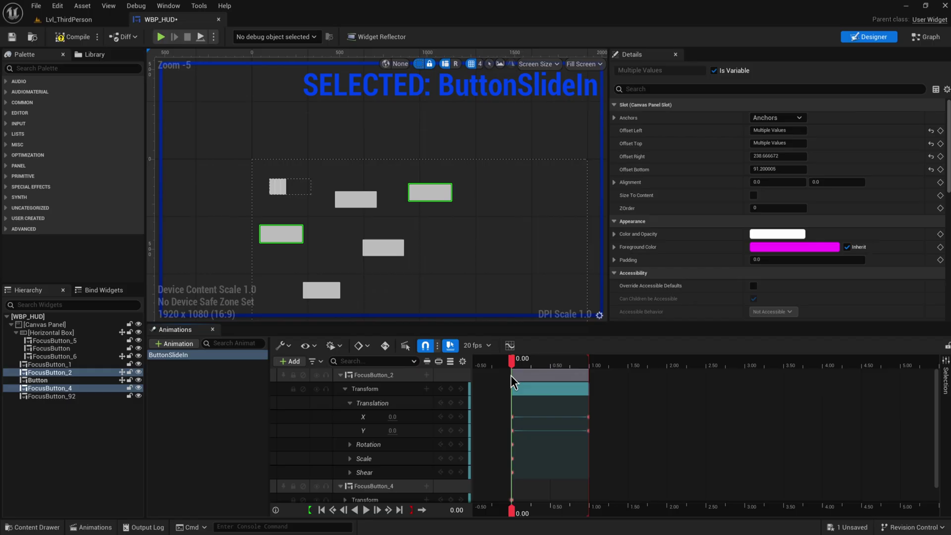
pyautogui.press('space')
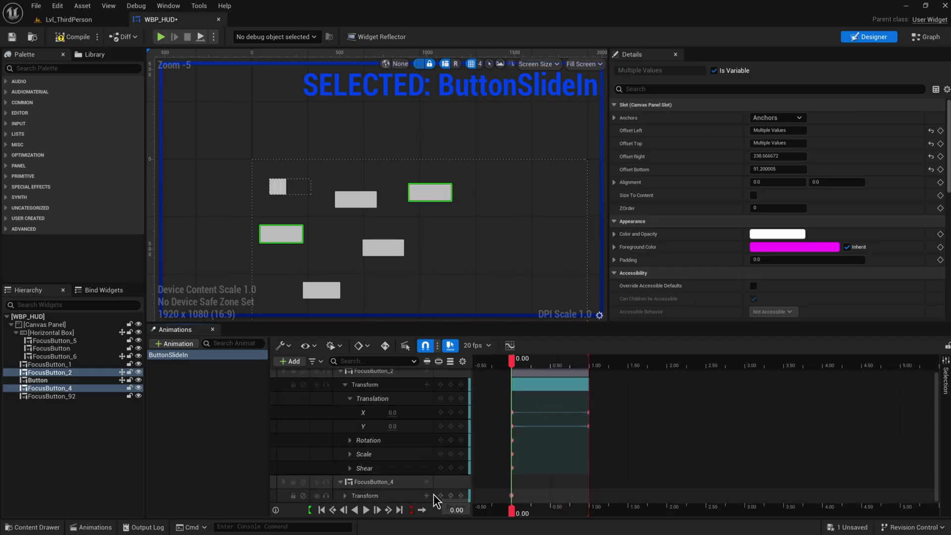
# Step: Keyframe FocusButton_4's X translation at about -393 at 1.00 s and play the animation
pyautogui.moveTo(565, 364); pyautogui.dragTo(589, 360)
pyautogui.click(341, 494)
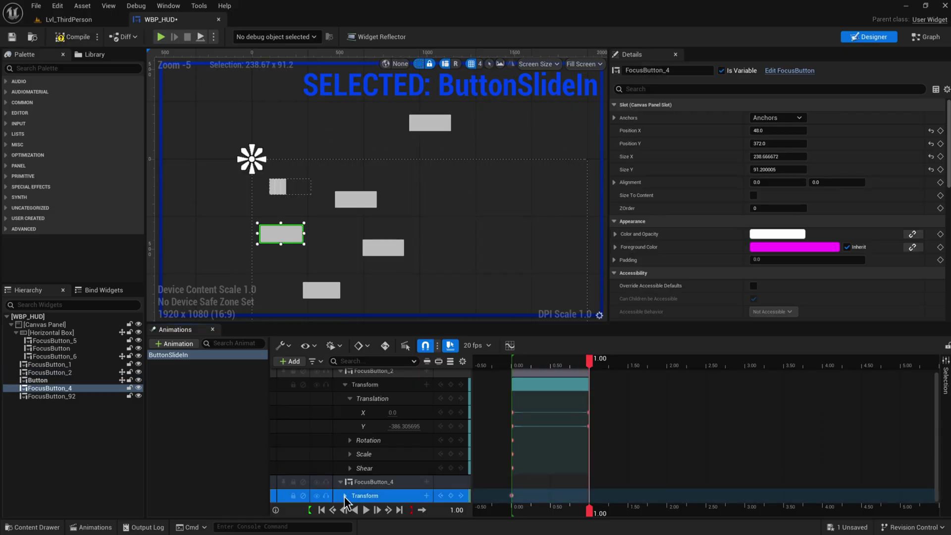
pyautogui.click(345, 496)
pyautogui.click(350, 454)
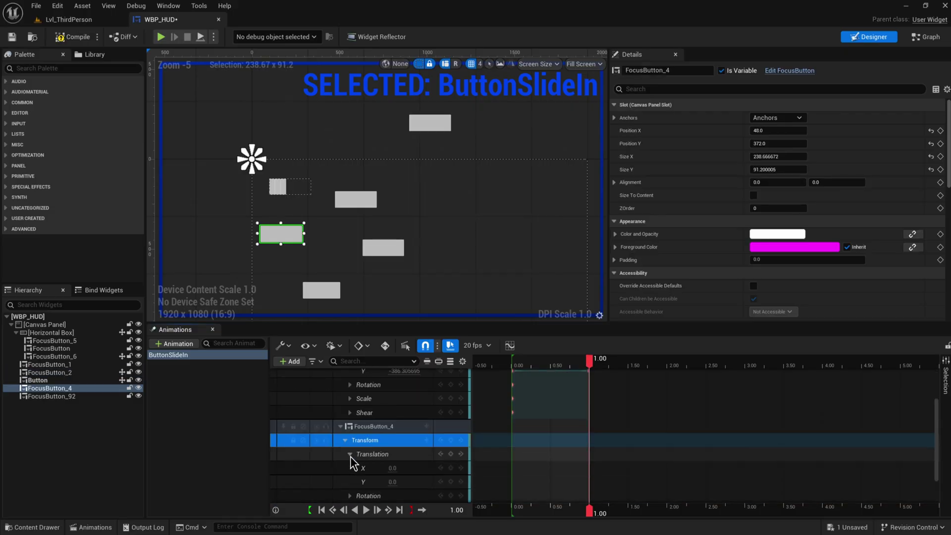
pyautogui.click(396, 467)
pyautogui.moveTo(396, 468); pyautogui.dragTo(369, 468)
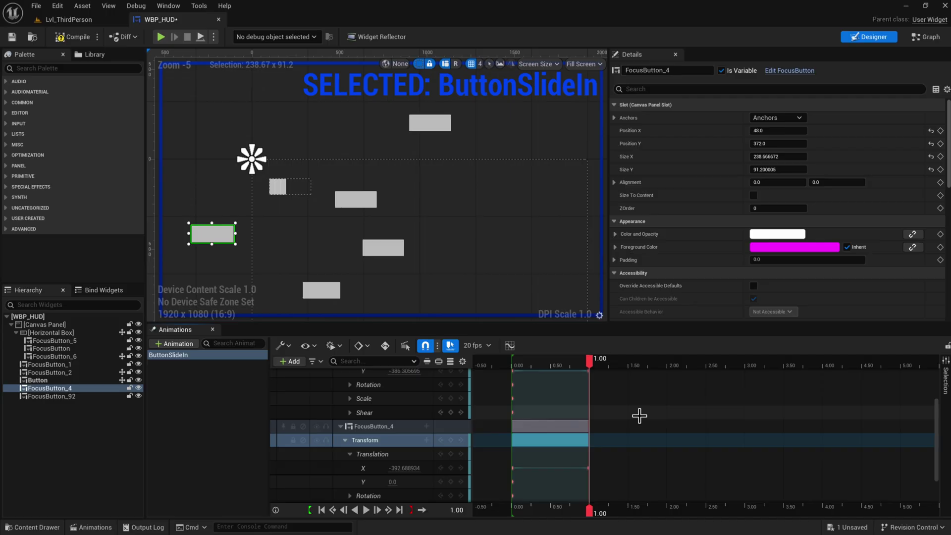
pyautogui.press('space')
pyautogui.press('space')
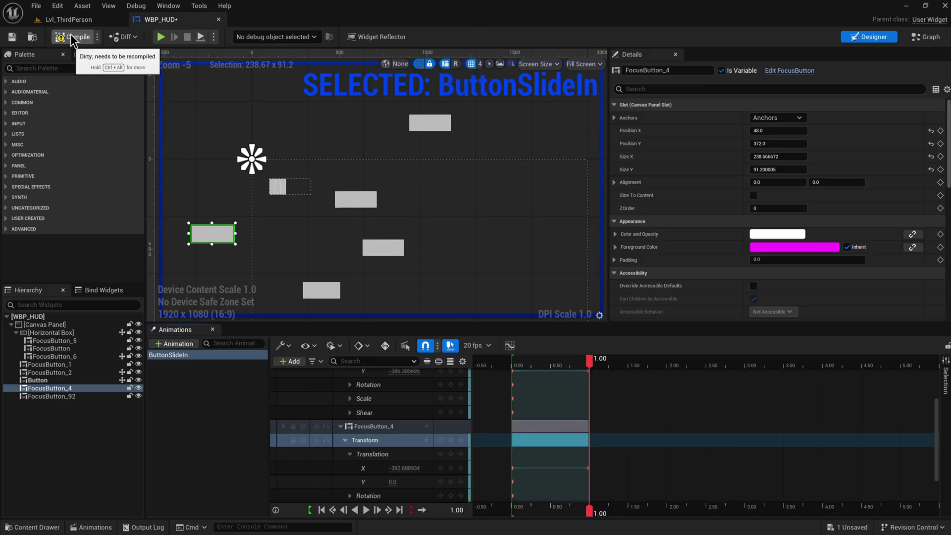
# Step: Keyframe FocusButton_4's X shear at about 21.6 at 0.20 s
pyautogui.click(531, 367)
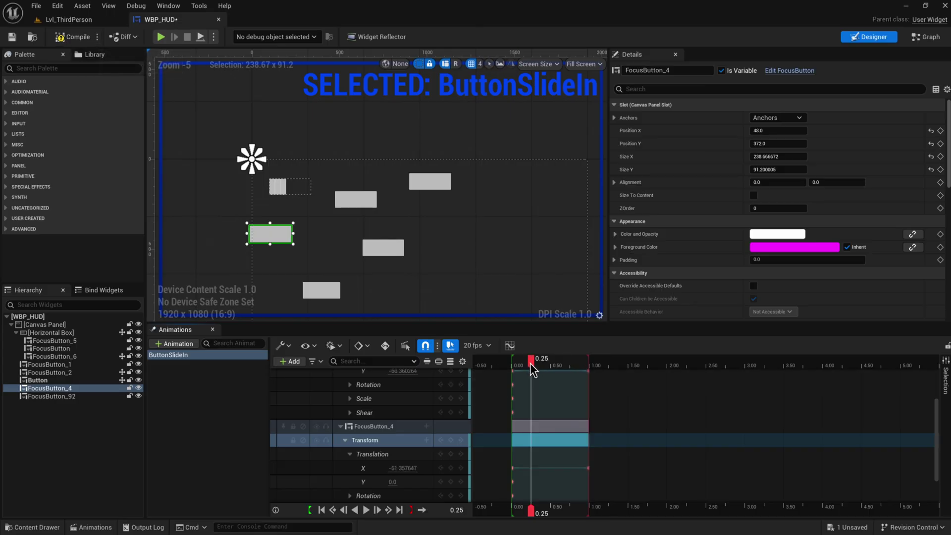
pyautogui.moveTo(531, 367); pyautogui.dragTo(512, 367)
pyautogui.scroll(-2, 426, 444)
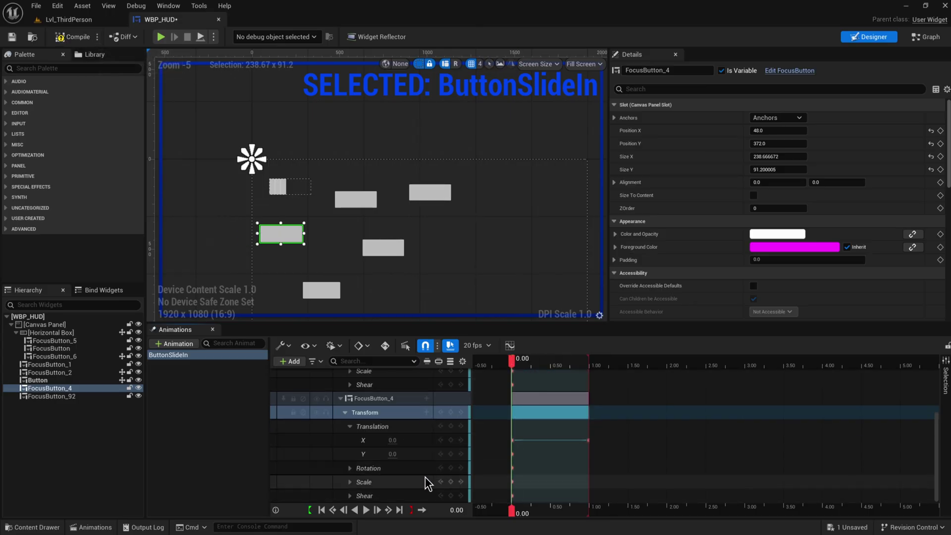
pyautogui.click(515, 363)
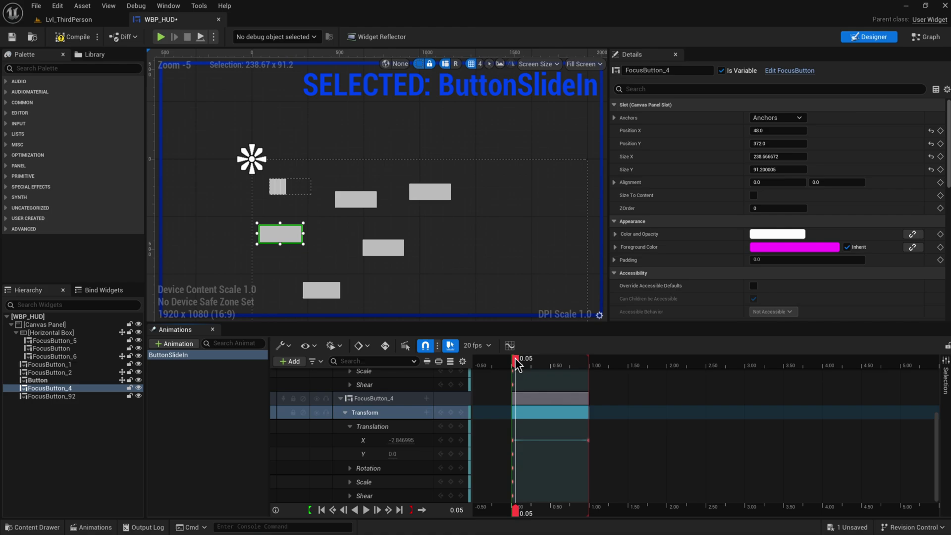
pyautogui.moveTo(515, 364); pyautogui.dragTo(526, 361)
pyautogui.click(349, 497)
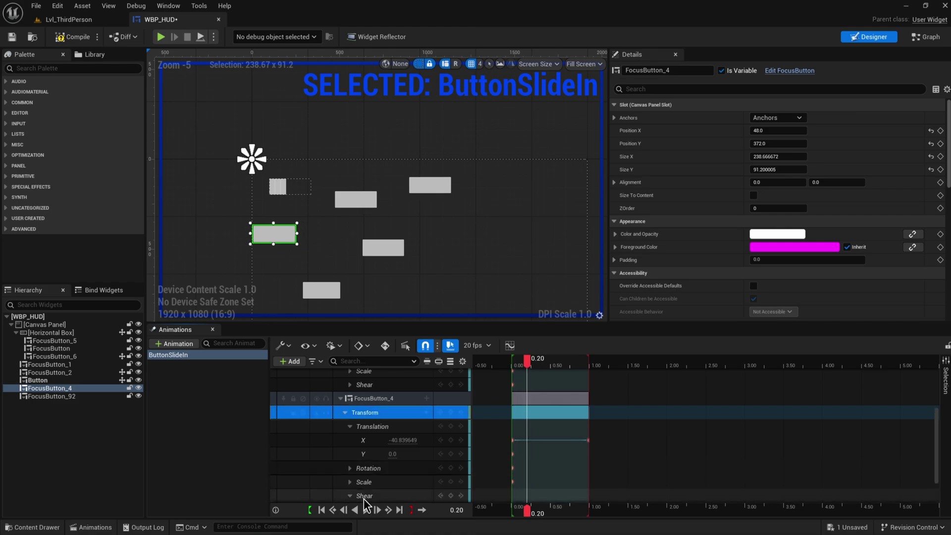
pyautogui.scroll(-2, 364, 498)
pyautogui.moveTo(401, 481); pyautogui.dragTo(421, 481)
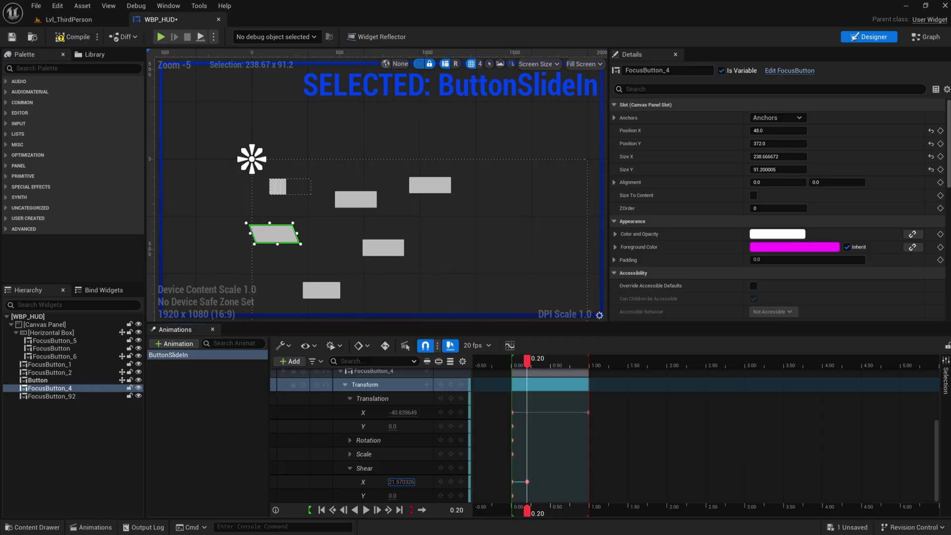
# Step: Keyframe FocusButton_2's Y scale at about 0.62 at 0.20 s and play the animation
pyautogui.moveTo(527, 361); pyautogui.dragTo(512, 403)
pyautogui.scroll(-5, 512, 421)
pyautogui.click(350, 458)
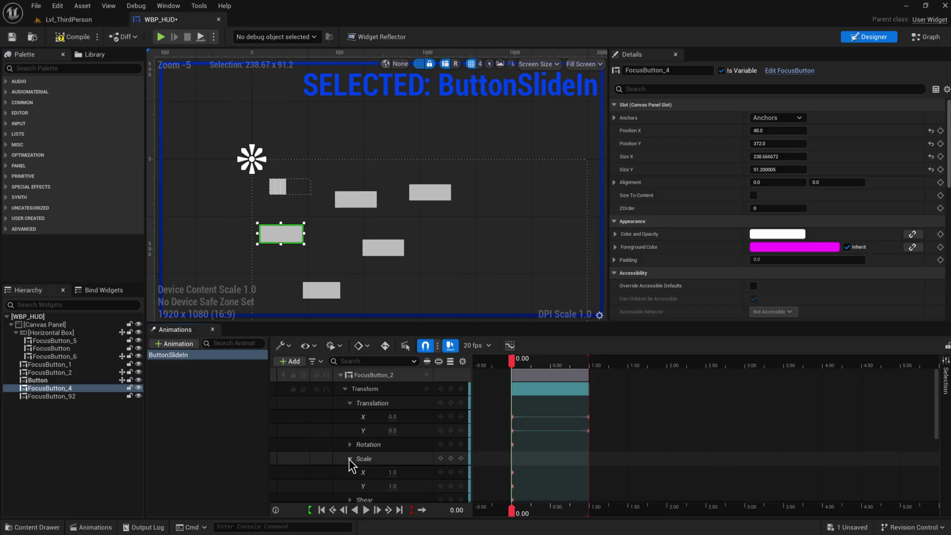
pyautogui.scroll(-1, 432, 467)
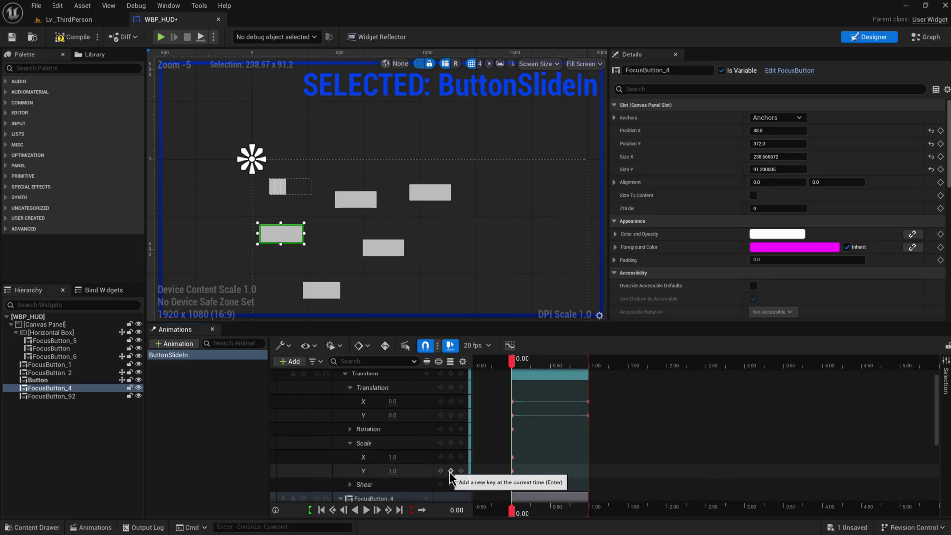
pyautogui.moveTo(513, 365); pyautogui.dragTo(527, 367)
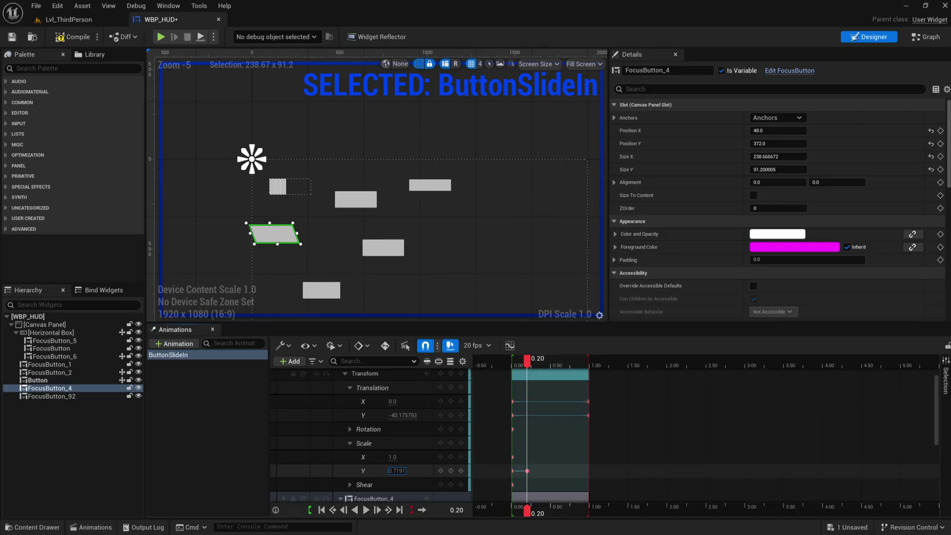
pyautogui.press('space')
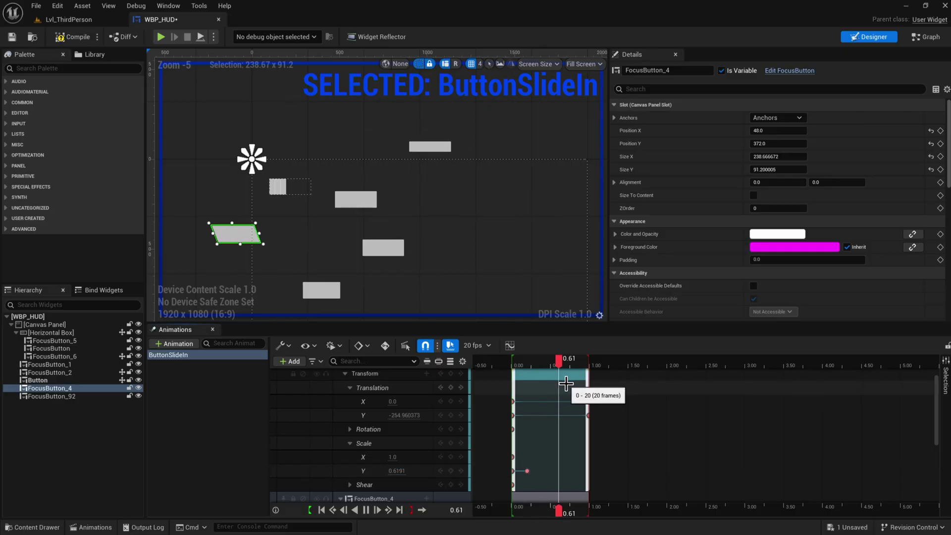
# Step: Move FocusButton_2's second Y scale key to 0.30 s and replay the animation from near the start
pyautogui.click(531, 470)
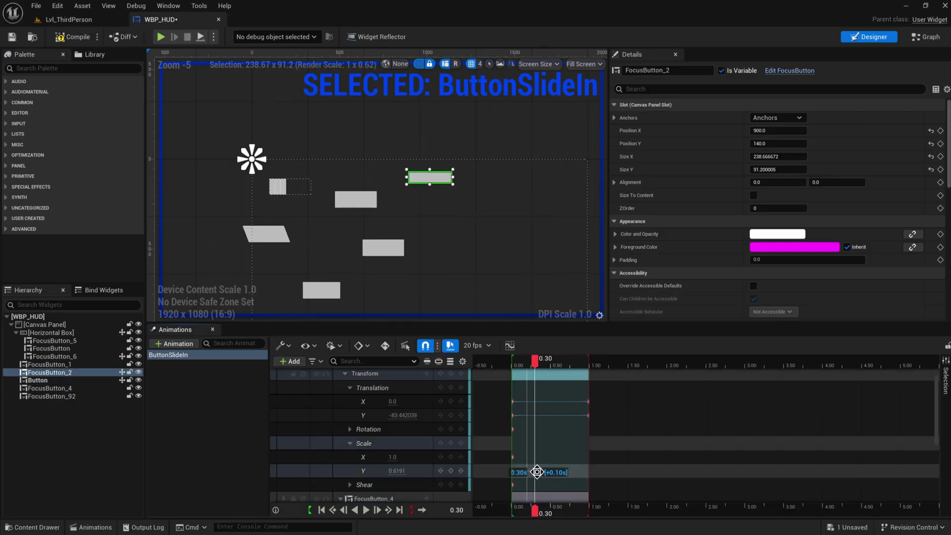
pyautogui.moveTo(539, 360); pyautogui.dragTo(516, 364)
pyautogui.press('space')
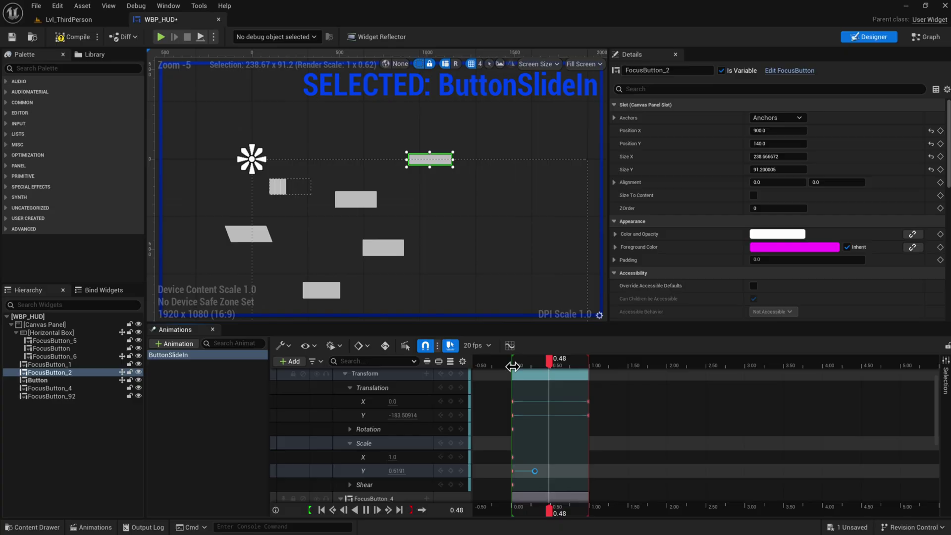
# Step: Collapse the FocusButton_2 and FocusButton_4 tracks in the ButtonSlideIn timeline
pyautogui.scroll(1, 332, 409)
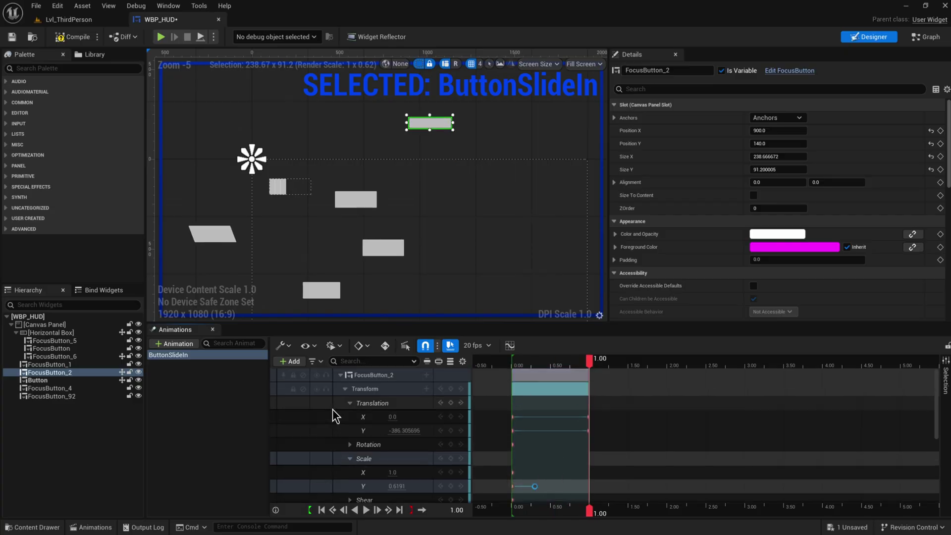
pyautogui.click(340, 376)
pyautogui.click(341, 389)
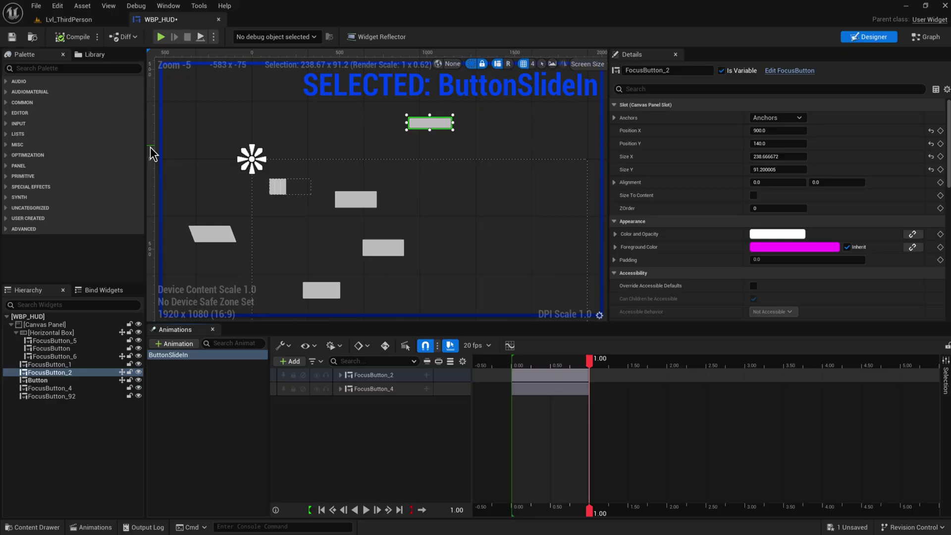
# Step: Try to place a Text widget inside the existing Button
pyautogui.click(365, 201)
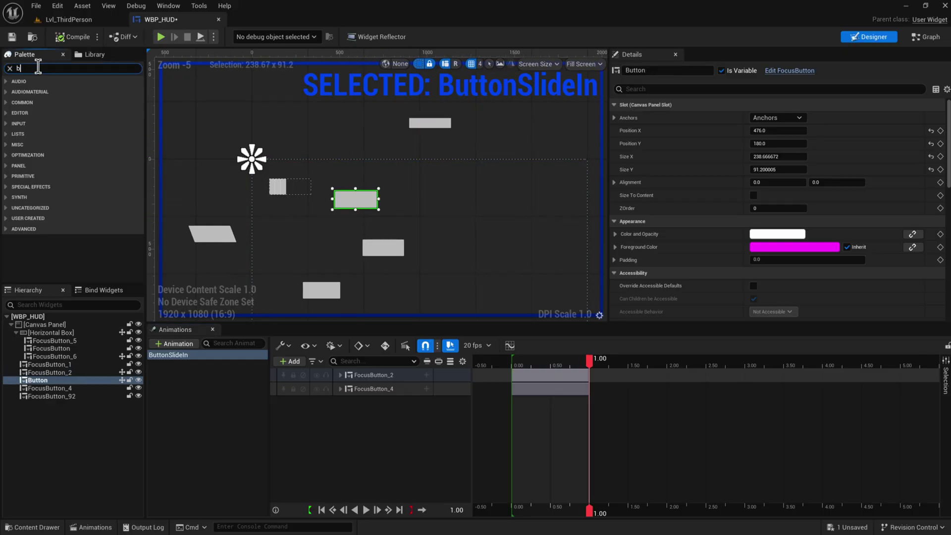
pyautogui.press('BackSpace')
pyautogui.write('text')
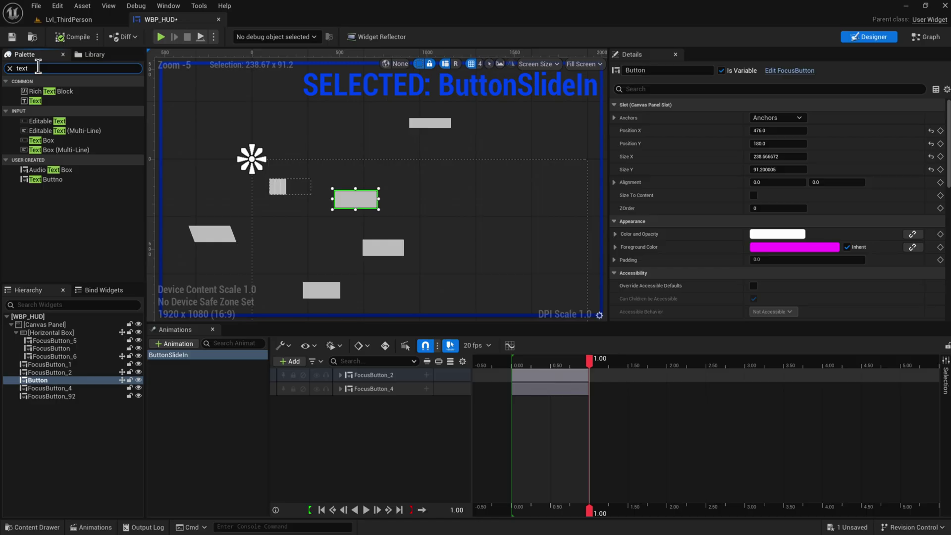
pyautogui.moveTo(36, 100); pyautogui.dragTo(44, 382)
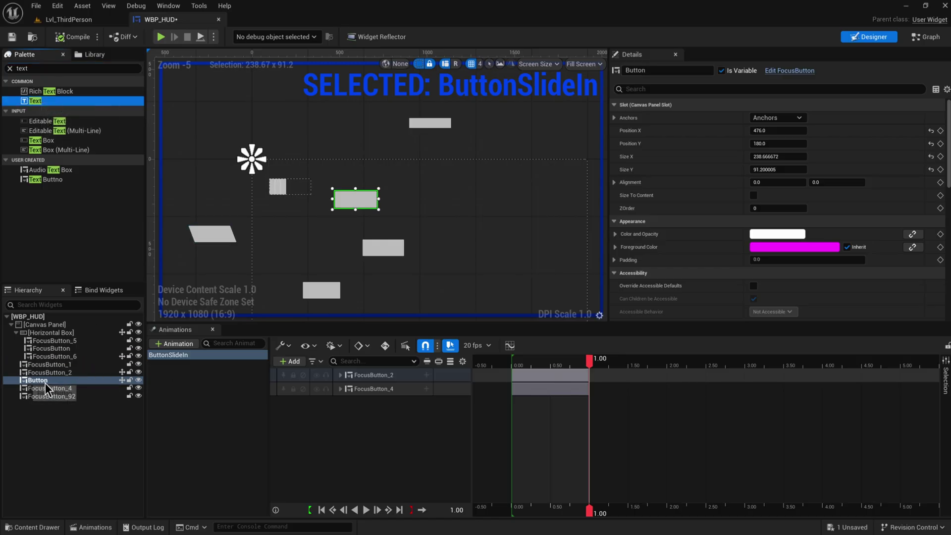
# Step: Add a new common Button of about 288 by 104 at about (444, 52) on the canvas and put a Text widget inside it
pyautogui.click(57, 68)
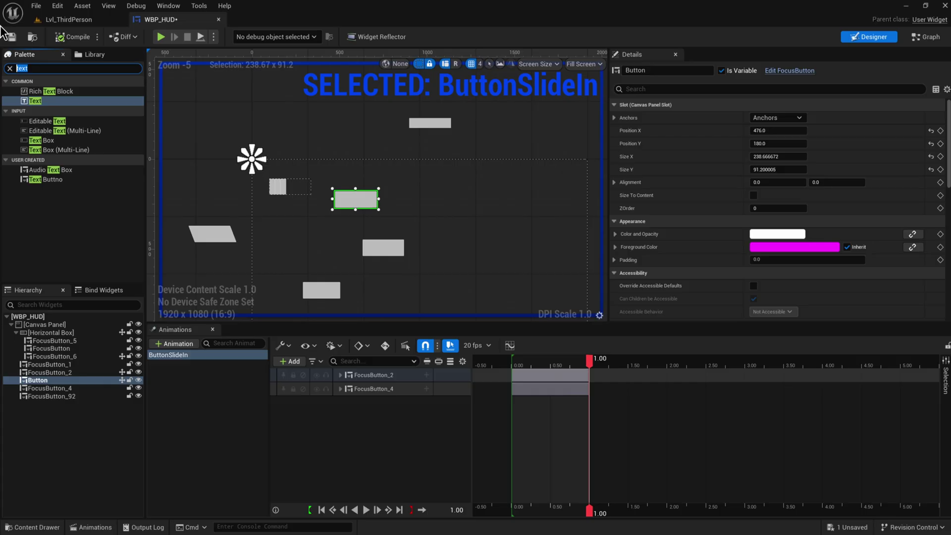
pyautogui.write('button')
pyautogui.moveTo(37, 111); pyautogui.dragTo(381, 189)
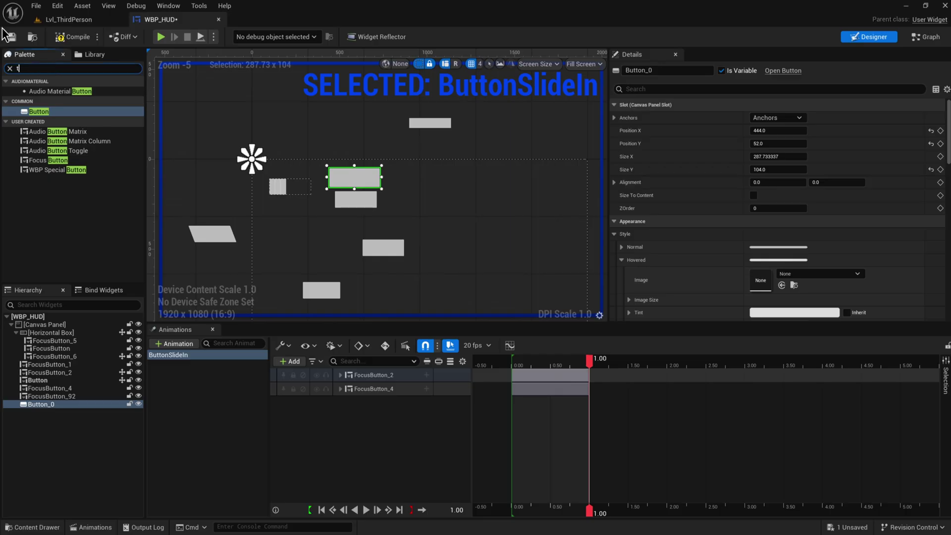
pyautogui.write('text')
pyautogui.moveTo(37, 101); pyautogui.dragTo(45, 410)
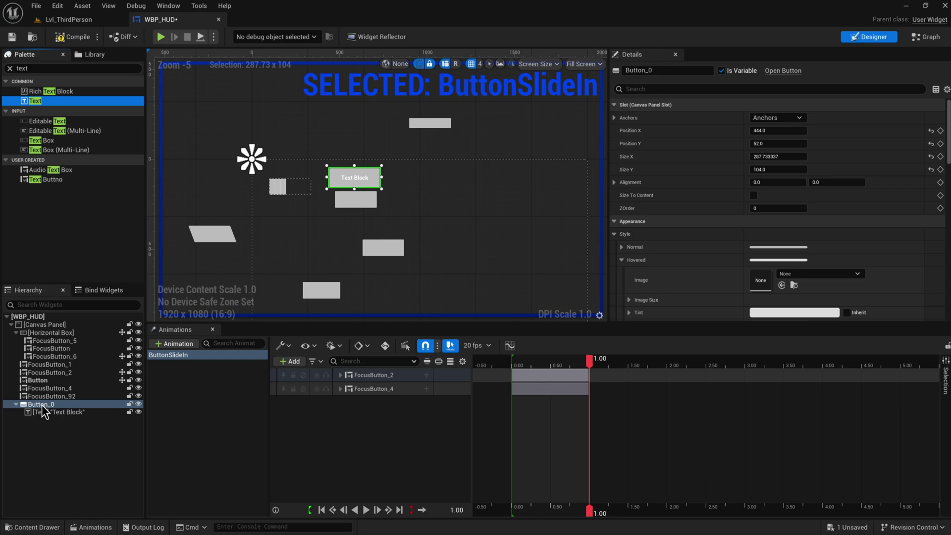
# Step: Add an On Clicked event for Button_0 in the event graph and connect a Play Animation node to it
pyautogui.click(42, 405)
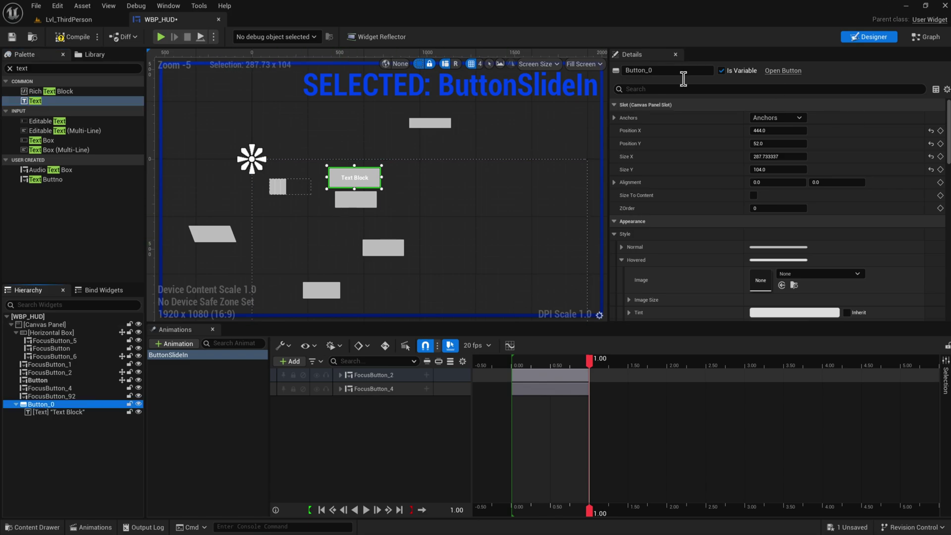
pyautogui.click(928, 37)
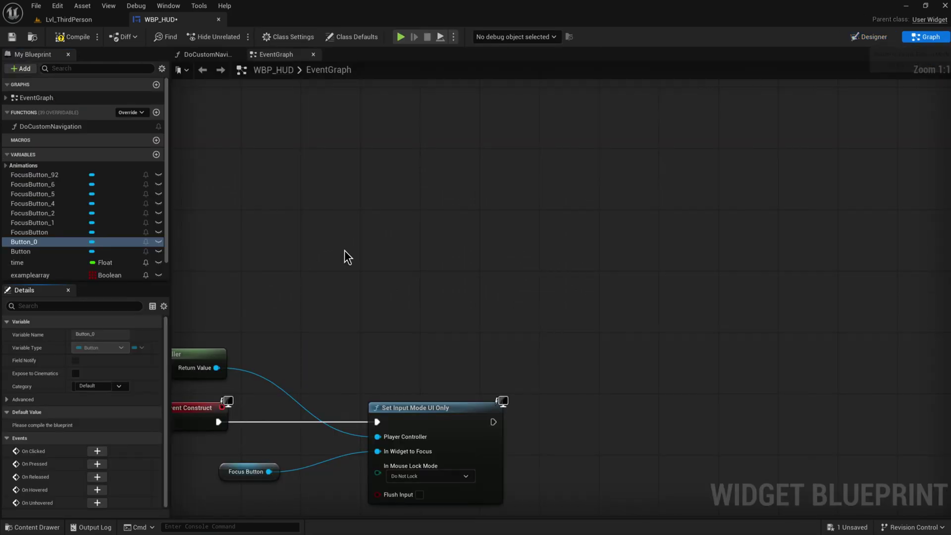
pyautogui.moveTo(538, 375); pyautogui.dragTo(535, 306, button='right')
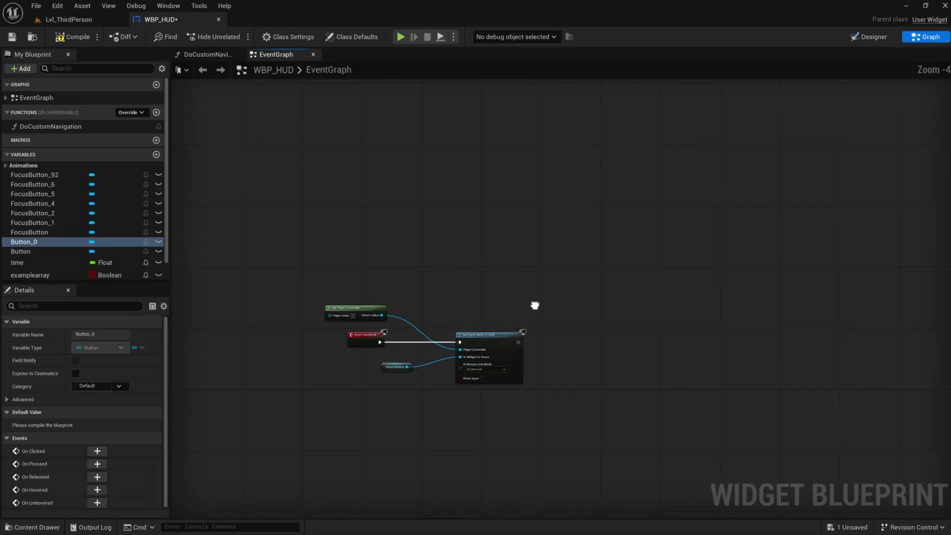
pyautogui.click(97, 451)
pyautogui.moveTo(358, 352); pyautogui.dragTo(491, 355)
pyautogui.write('play animation')
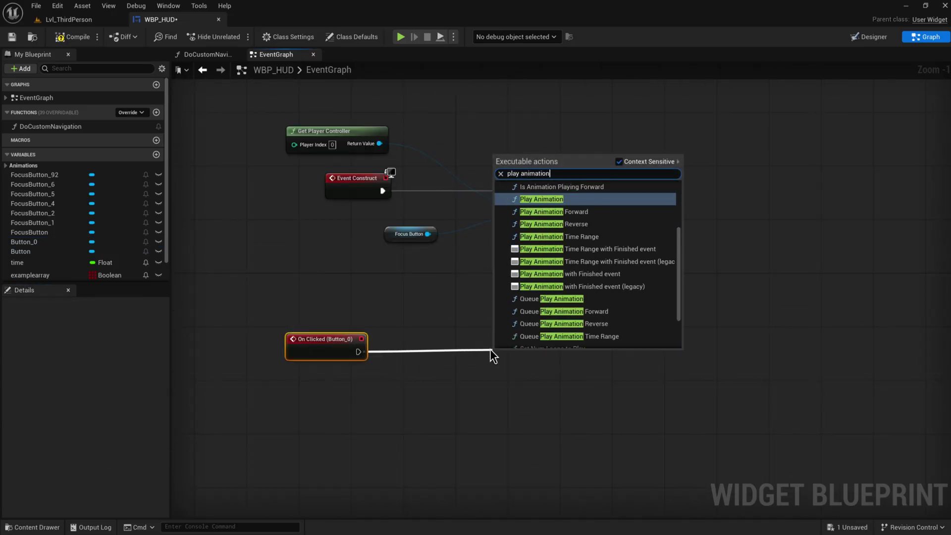
pyautogui.press('Return')
pyautogui.moveTo(569, 365); pyautogui.dragTo(526, 365)
# Step: Connect a ButtonSlideIn variable getter to Play Animation's In Animation input and arrange it beneath the On Clicked event
pyautogui.click(475, 387)
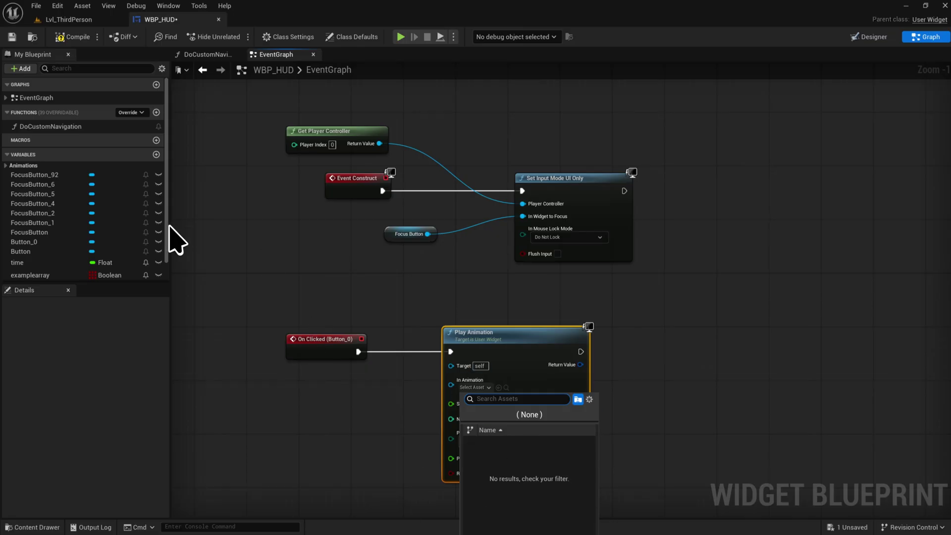
pyautogui.click(22, 166)
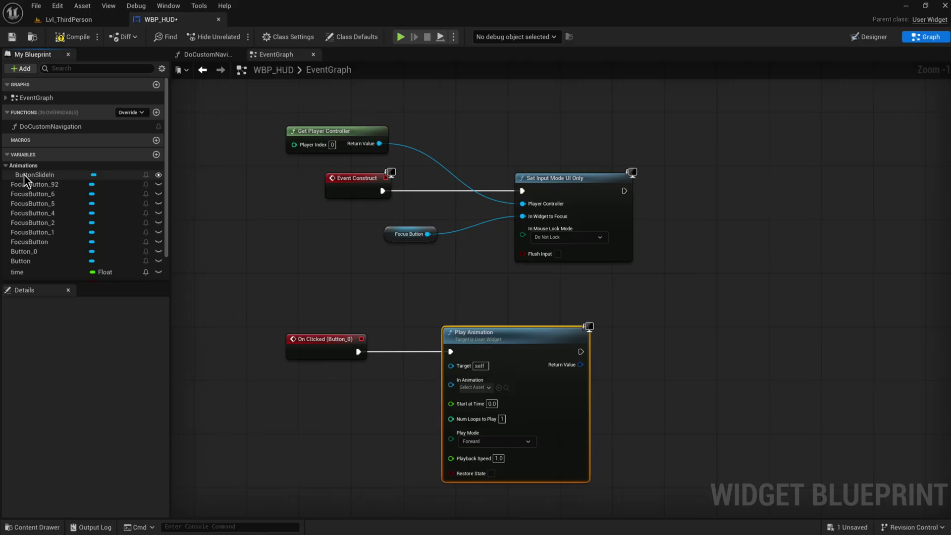
pyautogui.moveTo(21, 176); pyautogui.dragTo(63, 178)
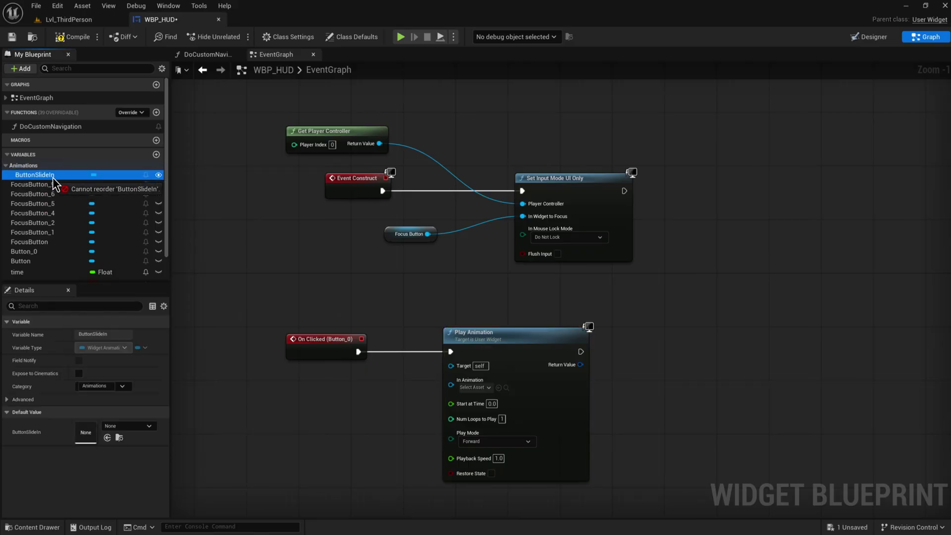
pyautogui.moveTo(52, 177); pyautogui.dragTo(451, 382)
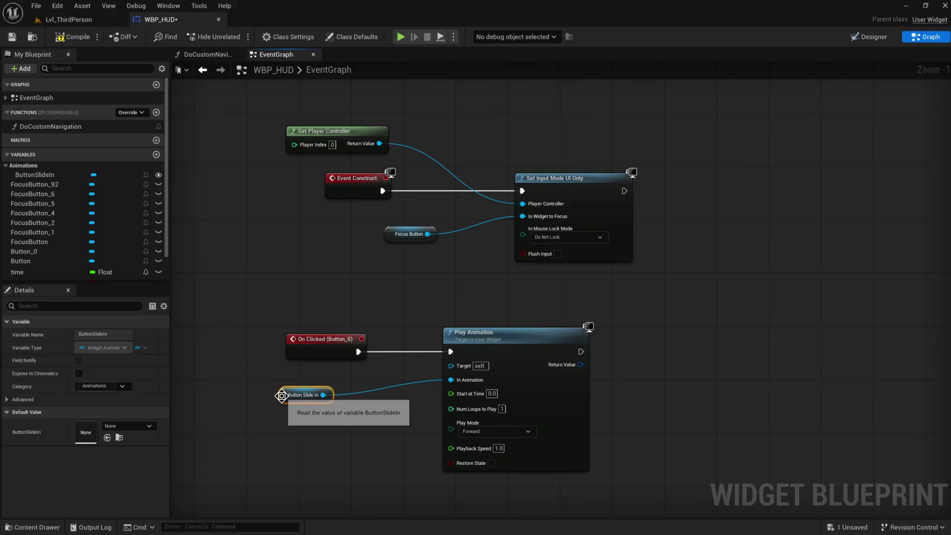
pyautogui.moveTo(284, 393); pyautogui.dragTo(335, 380)
# Step: Examine Play Animation's loop count, play mode and Restore State options, scrubbing ButtonSlideIn in the Designer to see what would be restored
pyautogui.scroll(4, 474, 394)
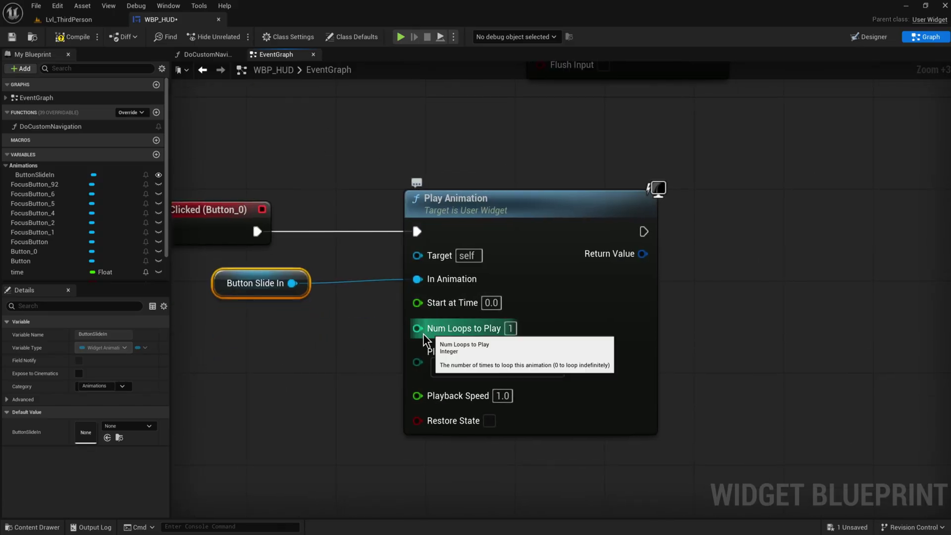
pyautogui.click(540, 370)
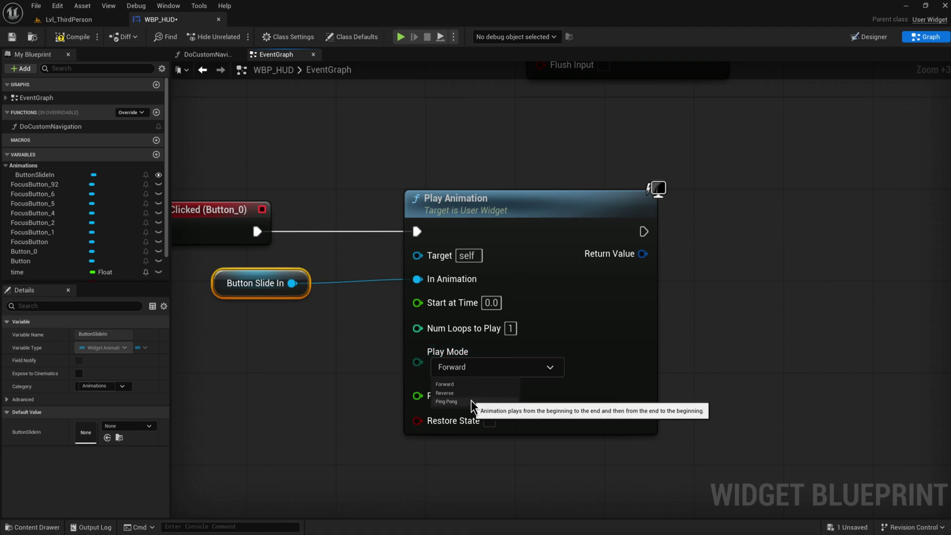
pyautogui.click(296, 394)
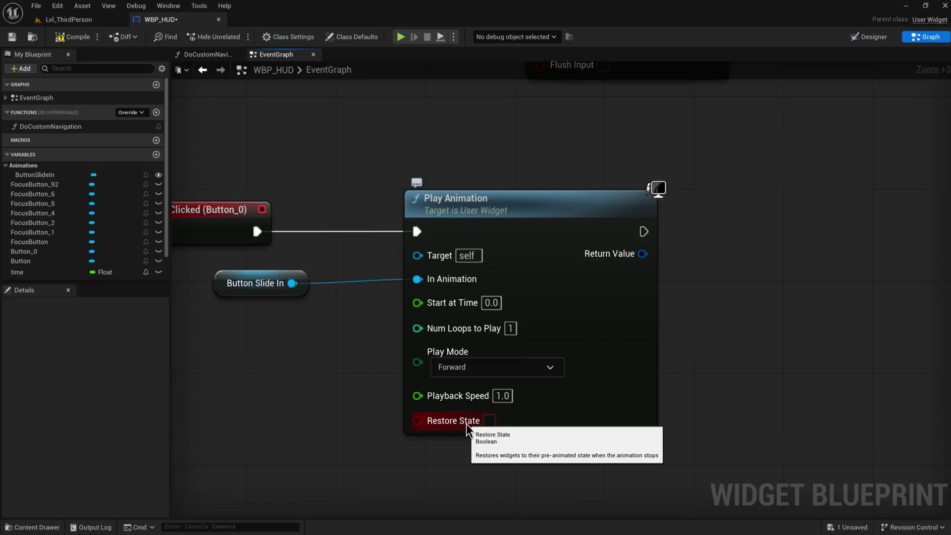
pyautogui.click(869, 36)
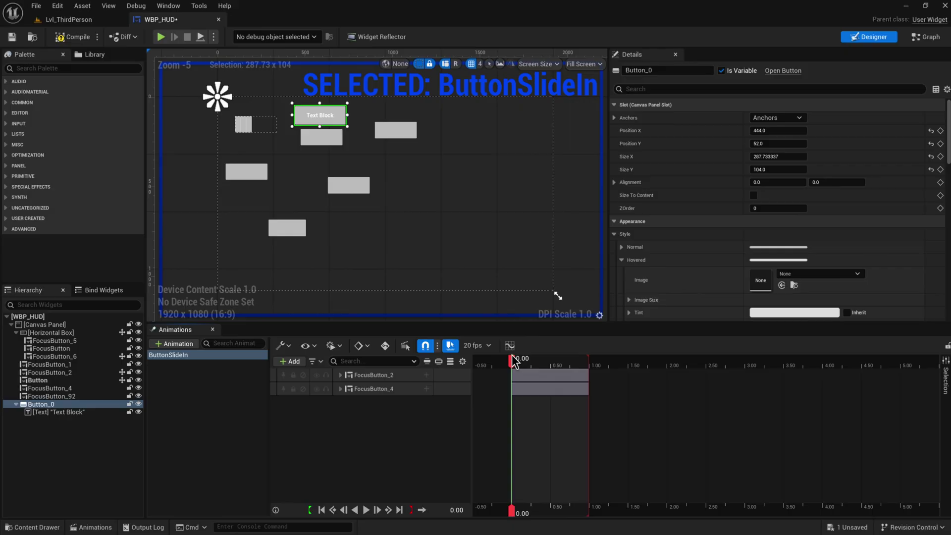
pyautogui.moveTo(515, 362); pyautogui.dragTo(577, 361)
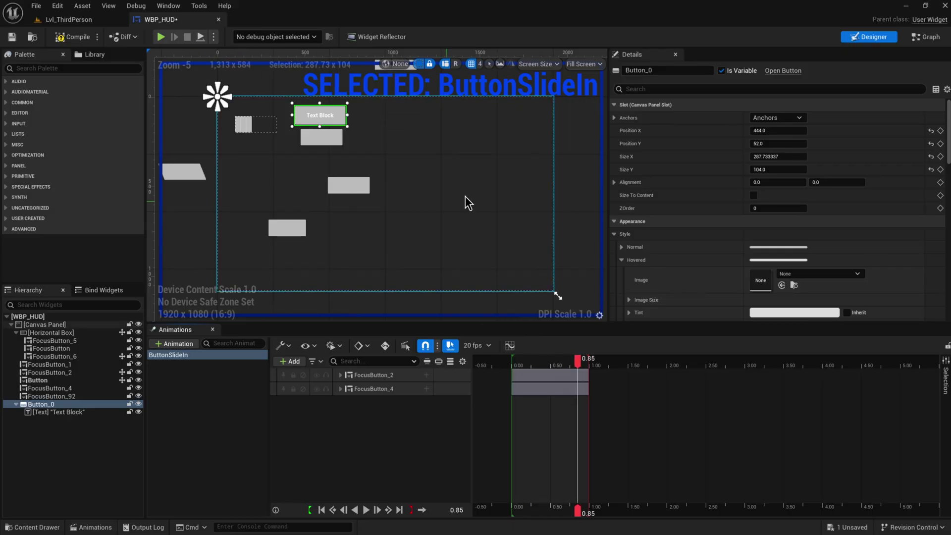
pyautogui.click(912, 38)
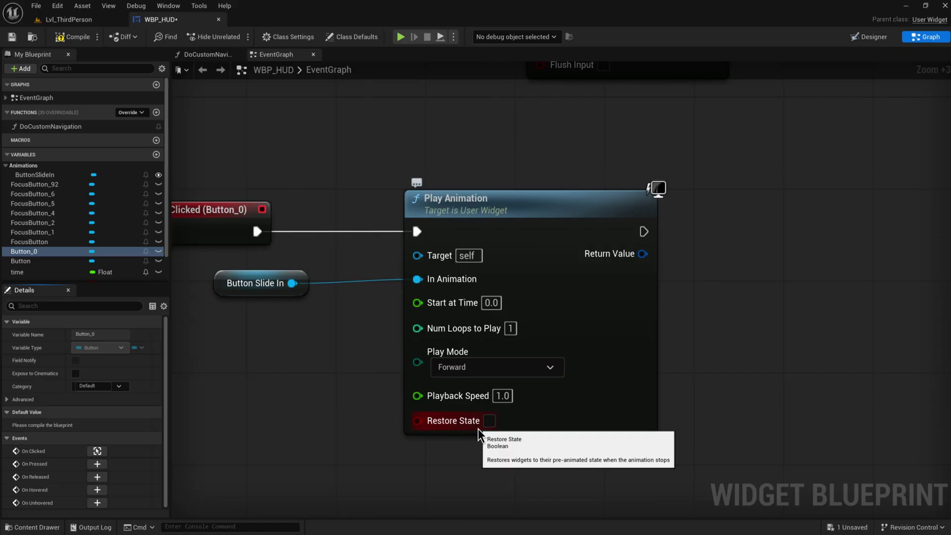
# Step: Examine the actions available for Play Animation's return value
pyautogui.scroll(-3, 578, 344)
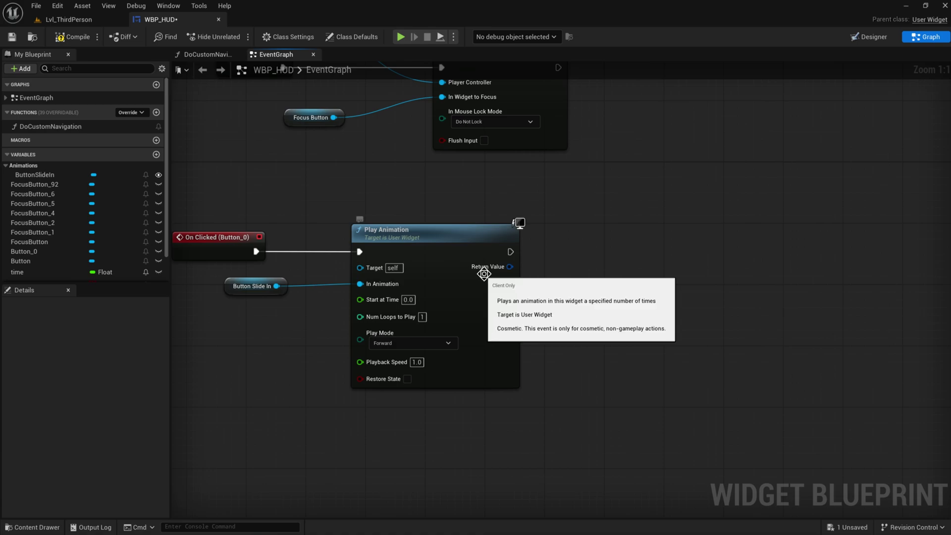
pyautogui.moveTo(510, 266); pyautogui.dragTo(597, 294)
pyautogui.press('Escape')
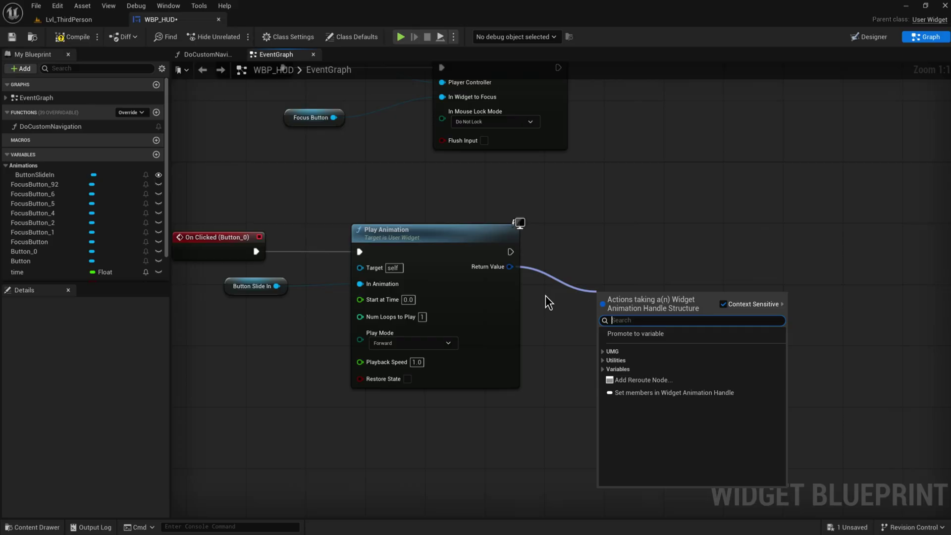
pyautogui.press('Escape')
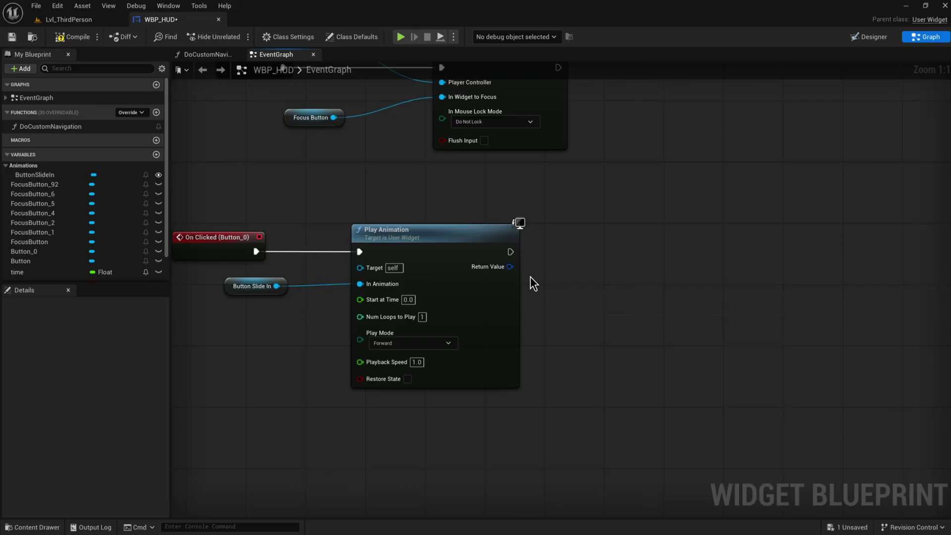
pyautogui.moveTo(510, 266); pyautogui.dragTo(592, 265)
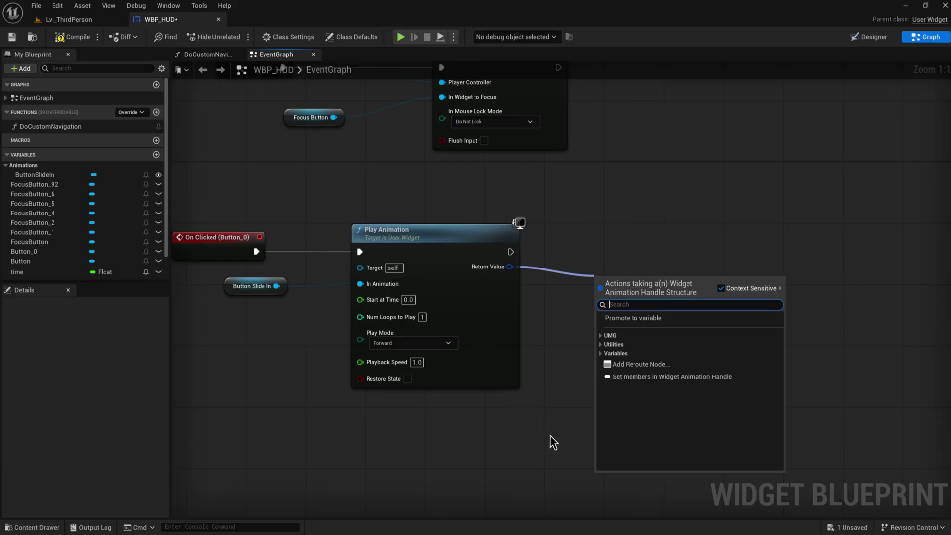
# Step: Add an Event On Animation Finished node below the Play Animation nodes
pyautogui.moveTo(550, 436); pyautogui.dragTo(551, 399, button='right')
pyautogui.rightClick(390, 428)
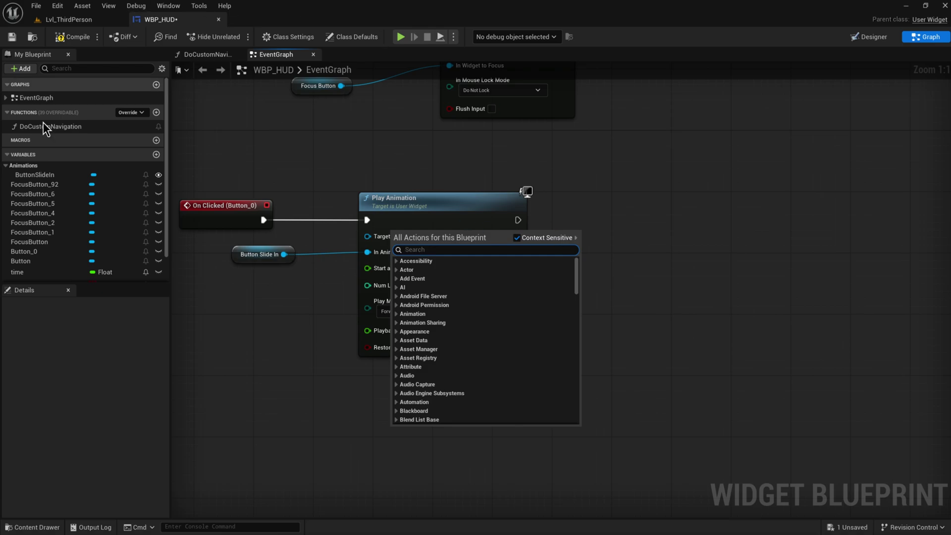
pyautogui.rightClick(270, 410)
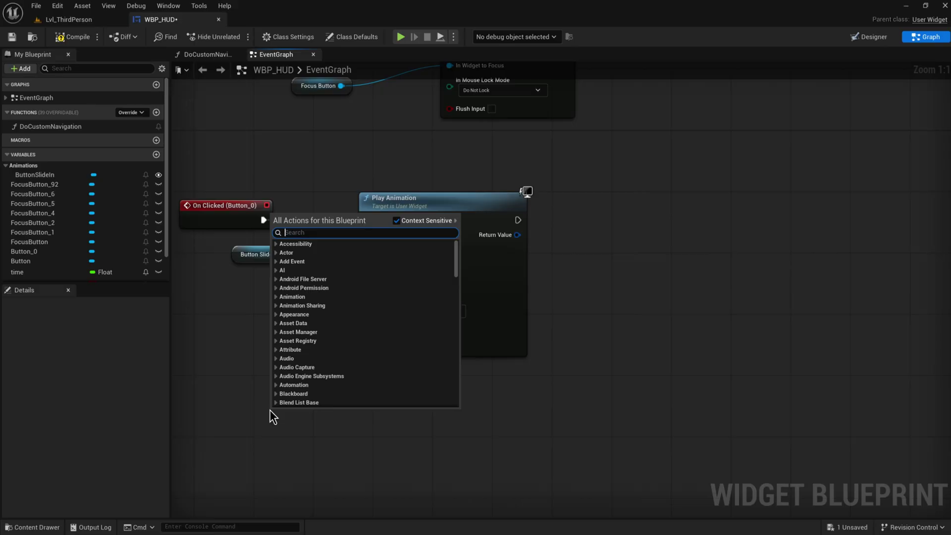
pyautogui.write('animation fin')
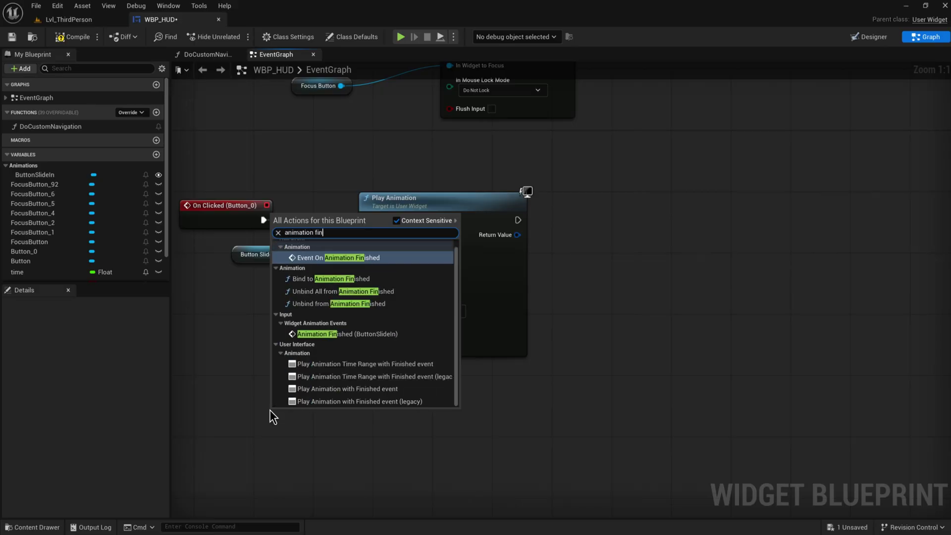
pyautogui.click(316, 263)
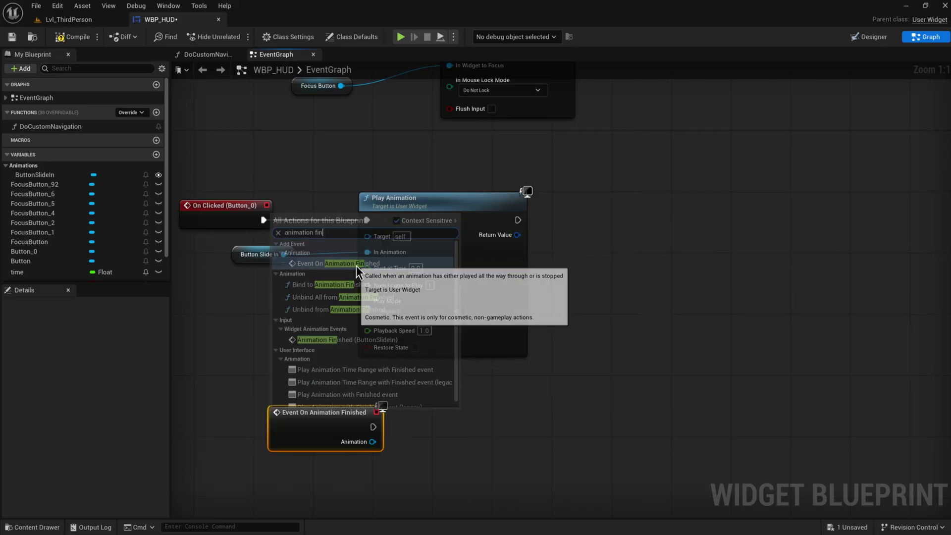
pyautogui.moveTo(341, 415); pyautogui.dragTo(290, 426)
# Step: Compare the finished event's Animation output with ButtonSlideIn using an Equal (==) node
pyautogui.moveTo(365, 451); pyautogui.dragTo(473, 300, button='right')
pyautogui.moveTo(416, 298); pyautogui.dragTo(477, 313)
pyautogui.moveTo(365, 336); pyautogui.dragTo(462, 343)
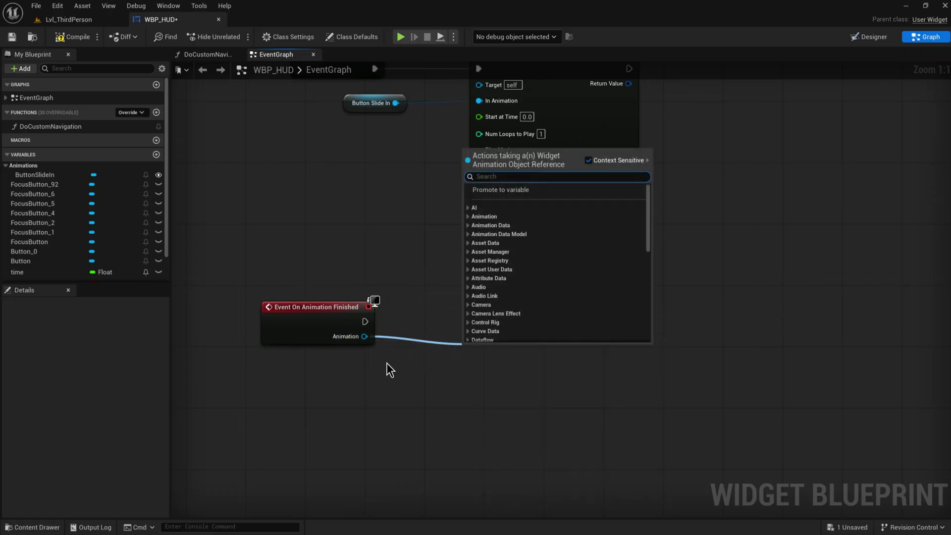
pyautogui.write('==')
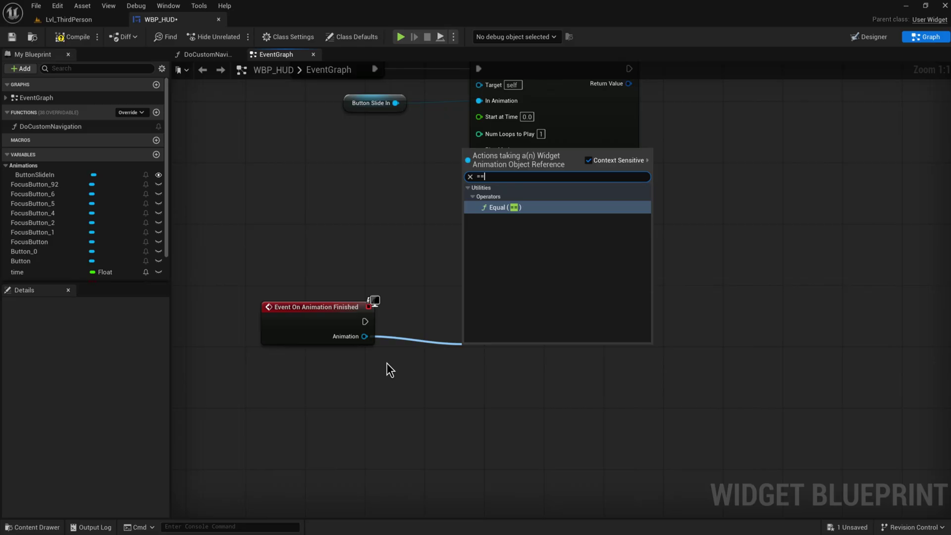
pyautogui.press('Return')
pyautogui.moveTo(396, 102); pyautogui.dragTo(462, 374)
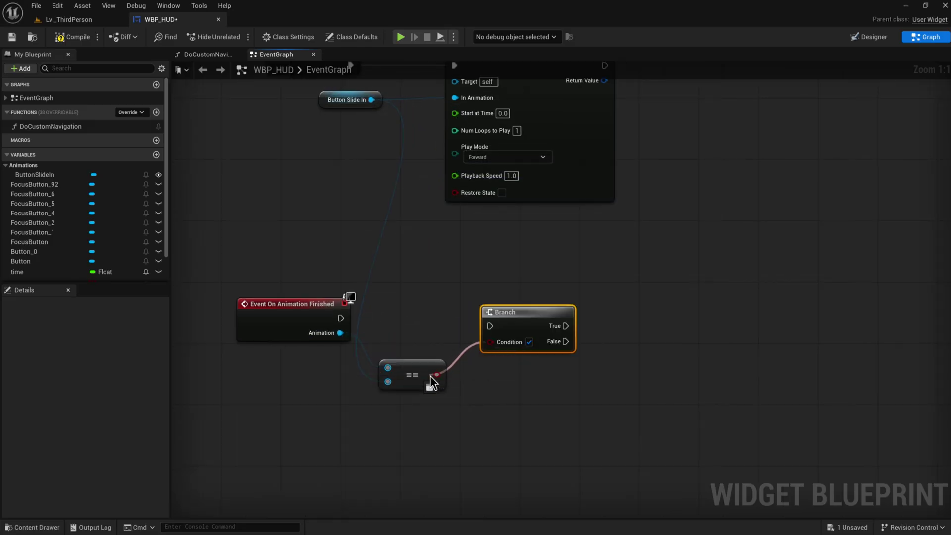
# Step: Add a Branch conditioned on the comparison result and run it from Event On Animation Finished
pyautogui.moveTo(430, 376); pyautogui.dragTo(340, 318)
pyautogui.moveTo(543, 316); pyautogui.dragTo(537, 315)
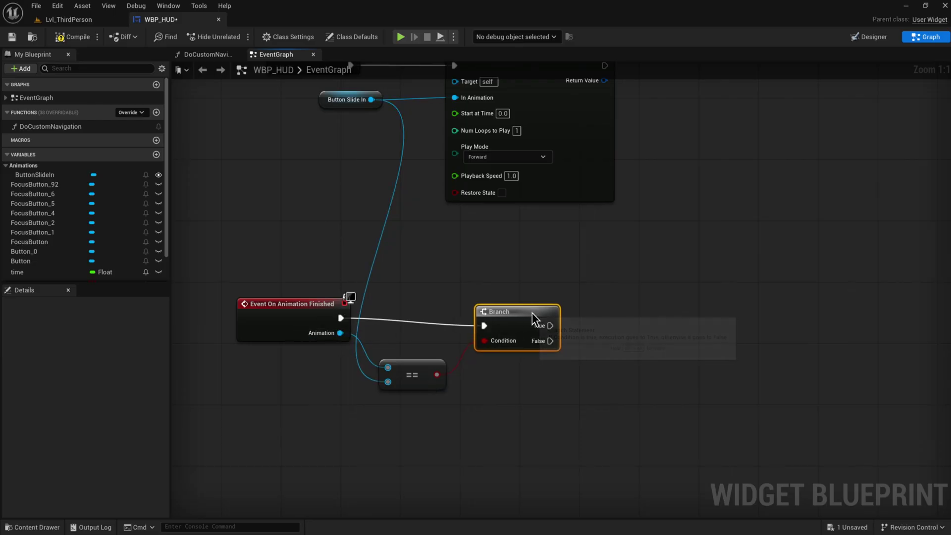
pyautogui.moveTo(587, 358); pyautogui.dragTo(513, 352, button='right')
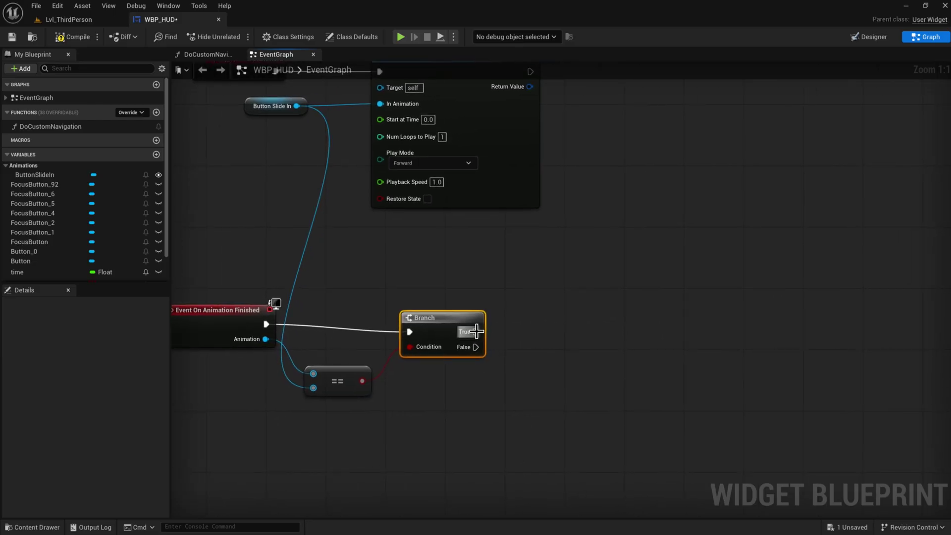
# Step: Add a Do Once node run from the Branch's True output and place it closer to the Branch
pyautogui.moveTo(475, 332); pyautogui.dragTo(573, 315)
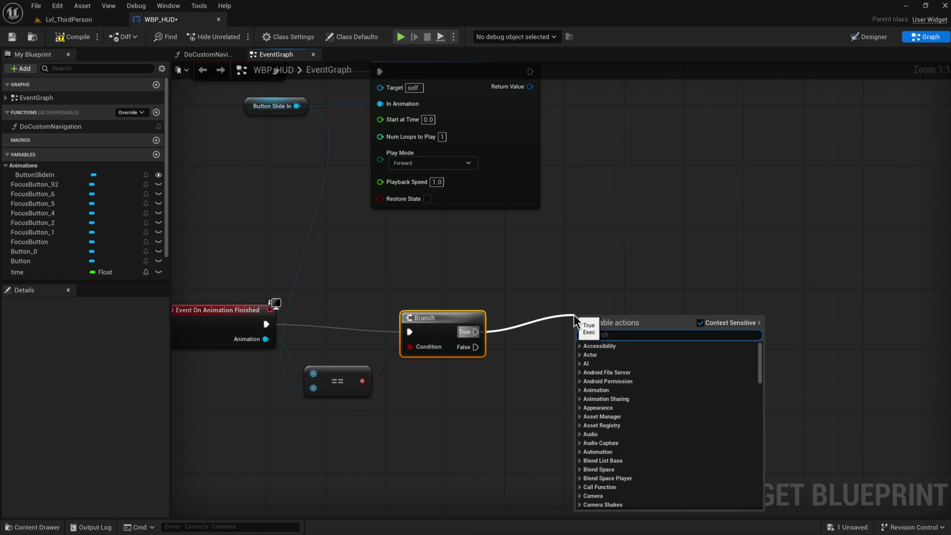
pyautogui.write('do')
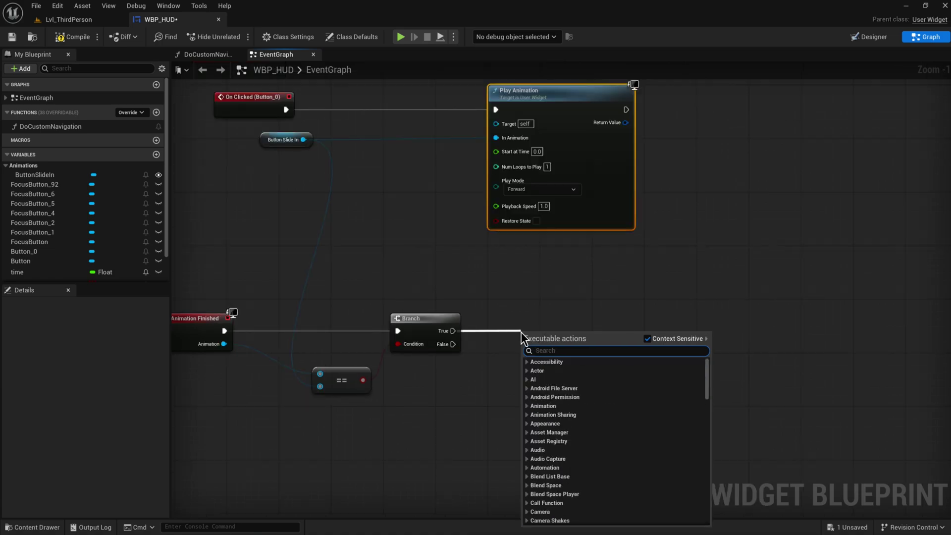
pyautogui.write('do once')
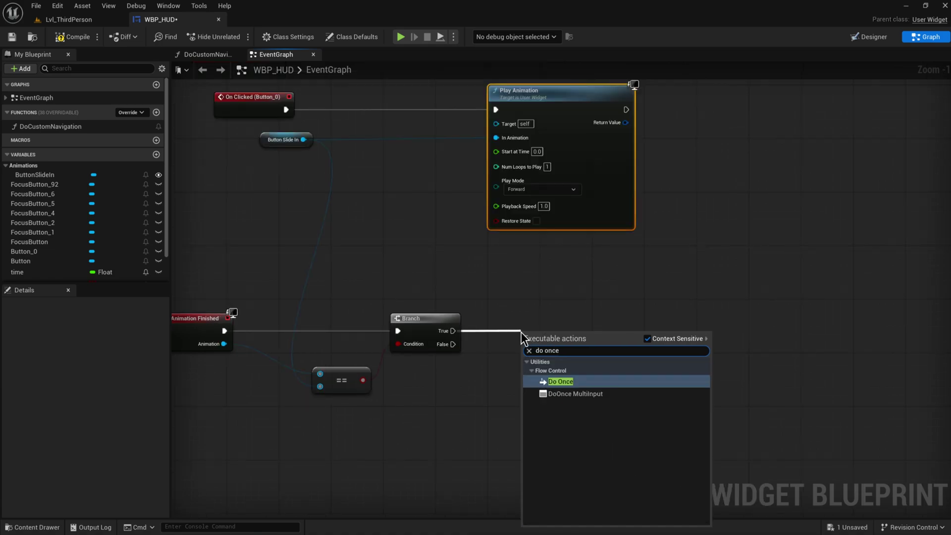
pyautogui.press('Return')
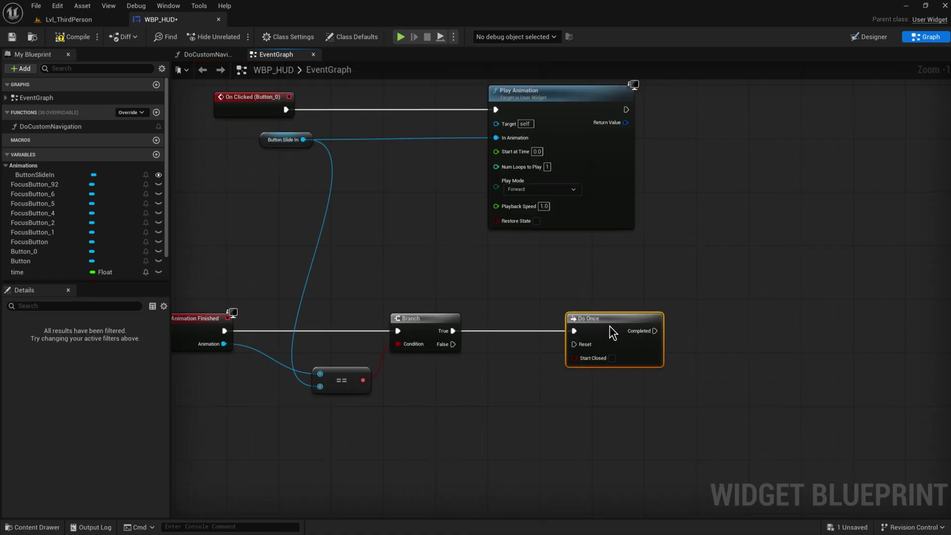
pyautogui.moveTo(611, 328)
pyautogui.mouseDown(button='right')
pyautogui.moveTo(564, 337)
pyautogui.moveTo(611, 328)
pyautogui.mouseUp(button='right')
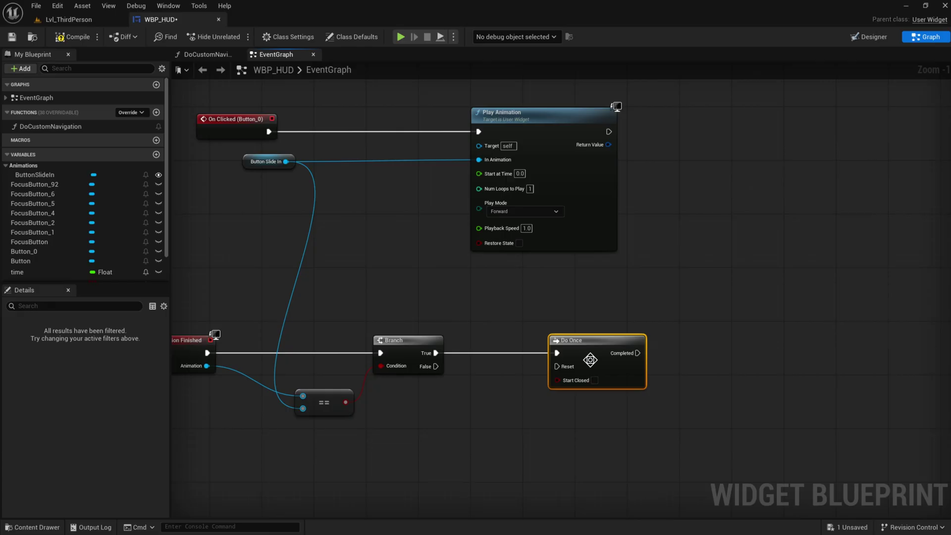
pyautogui.moveTo(587, 356); pyautogui.dragTo(541, 354)
# Step: Duplicate the Button Slide In reference and place the copy above the Do Once node
pyautogui.moveTo(307, 217); pyautogui.dragTo(211, 160)
pyautogui.hotkey('ctrl', 'c')
pyautogui.moveTo(212, 160); pyautogui.dragTo(64, 150, button='right')
pyautogui.hotkey('ctrl', 'v')
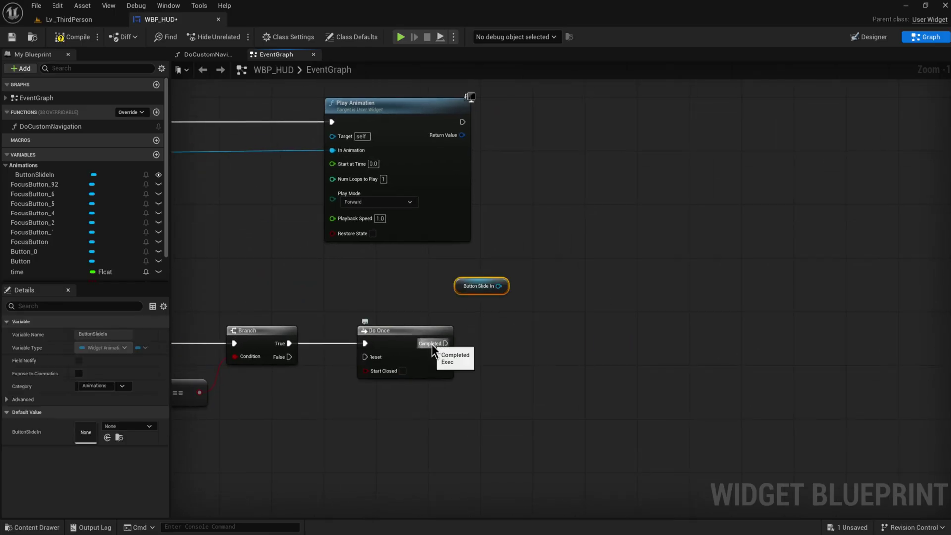
# Step: Add a Delay run from Do Once's Completed output and set its duration to 1.0
pyautogui.moveTo(445, 343); pyautogui.dragTo(492, 328)
pyautogui.write('delay')
pyautogui.press('Return')
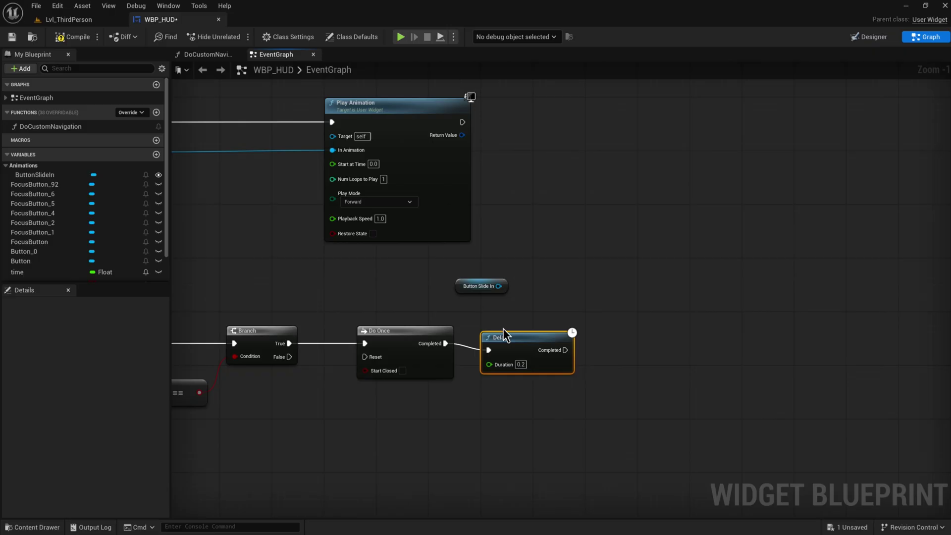
pyautogui.click(518, 364)
pyautogui.write('1')
pyautogui.click(540, 299)
# Step: Duplicate Play Animation, feed it the copied Button Slide In reference, set Play Mode to Reverse, and run it from the Delay's Completed output
pyautogui.click(359, 165)
pyautogui.hotkey('ctrl', 'c')
pyautogui.hotkey('ctrl', 'v')
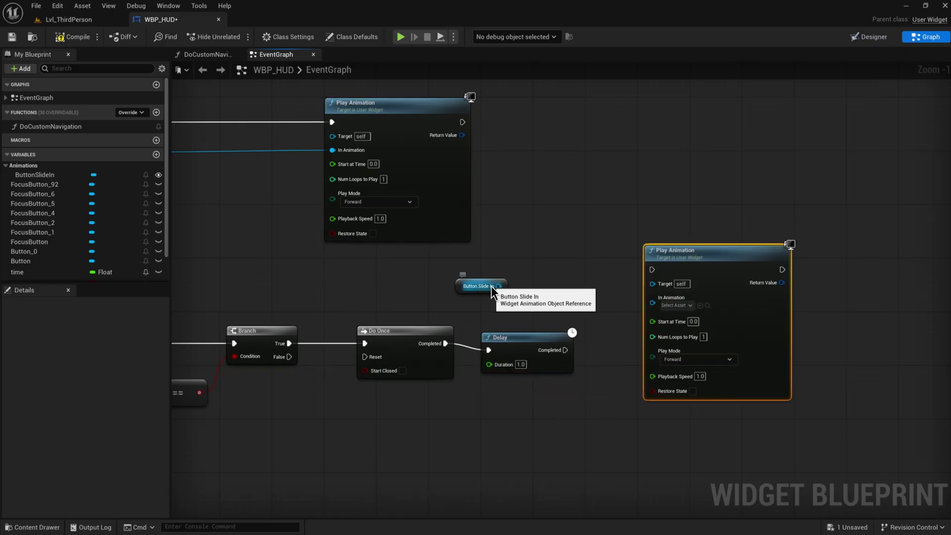
pyautogui.moveTo(498, 286); pyautogui.dragTo(652, 302)
pyautogui.click(715, 352)
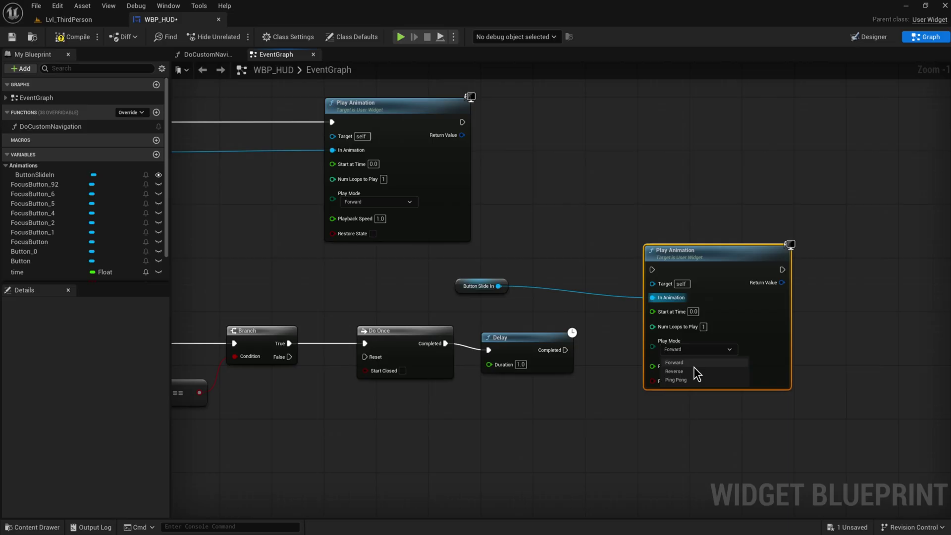
pyautogui.click(690, 369)
pyautogui.moveTo(565, 350); pyautogui.dragTo(650, 336)
pyautogui.scroll(-1, 578, 399)
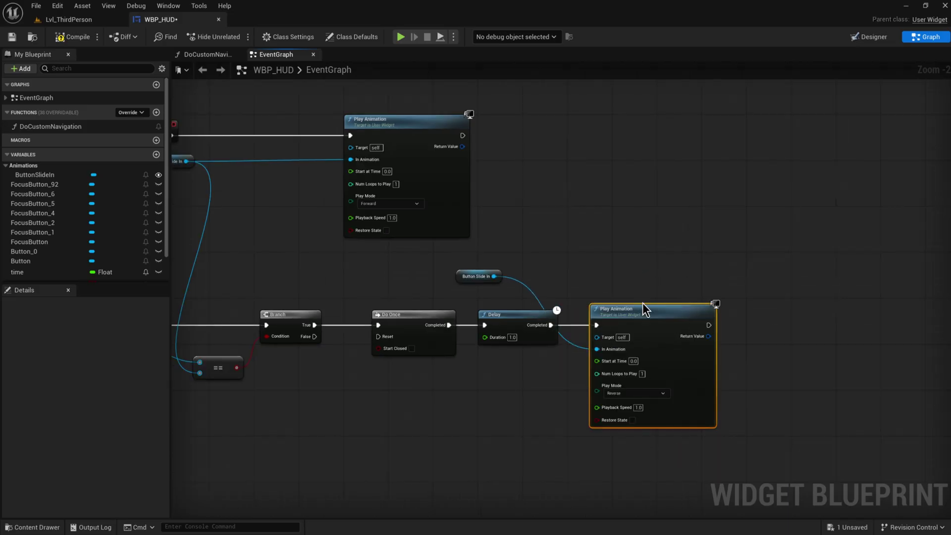
pyautogui.moveTo(702, 442); pyautogui.dragTo(622, 365, button='right')
# Step: Connect the forward Play Animation's execution output to the Do Once node's Reset input
pyautogui.click(413, 277)
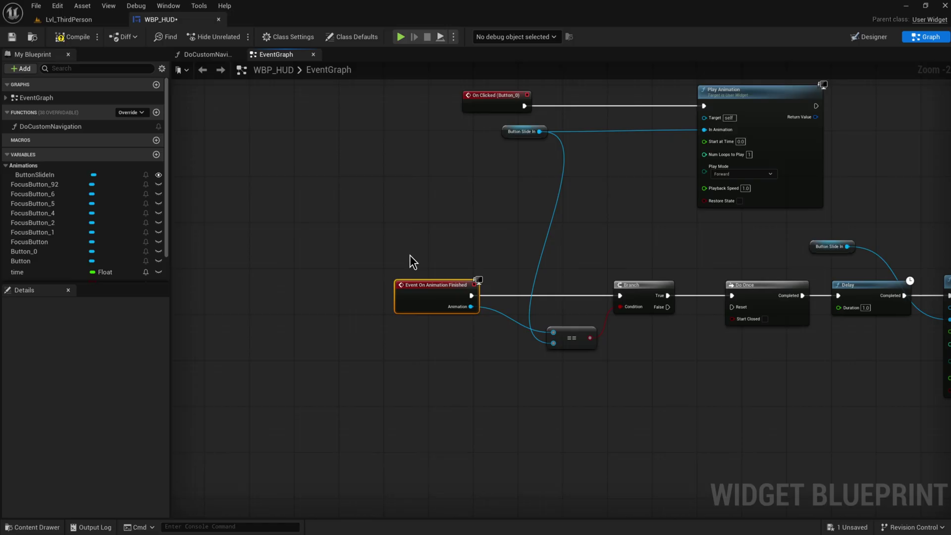
pyautogui.moveTo(414, 278); pyautogui.dragTo(513, 379, button='right')
pyautogui.click(504, 297)
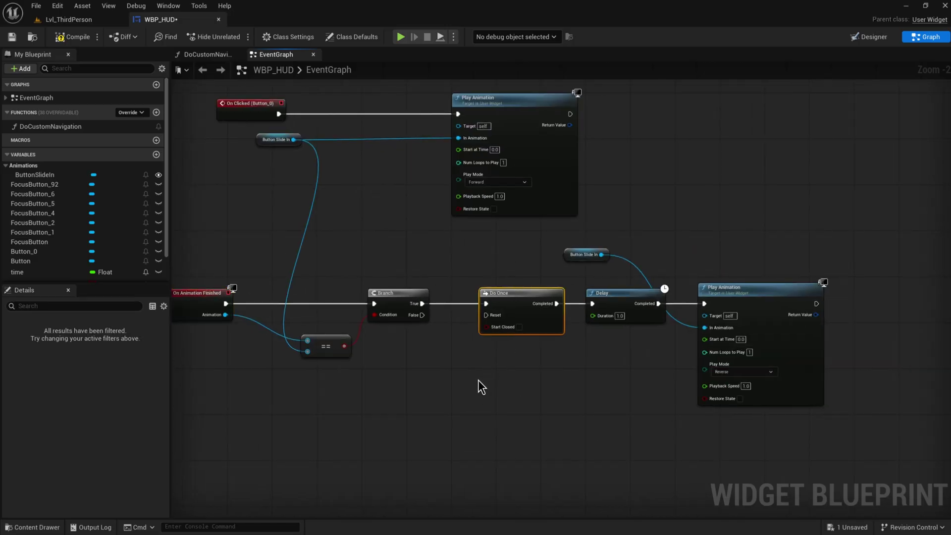
pyautogui.moveTo(586, 424); pyautogui.dragTo(773, 188)
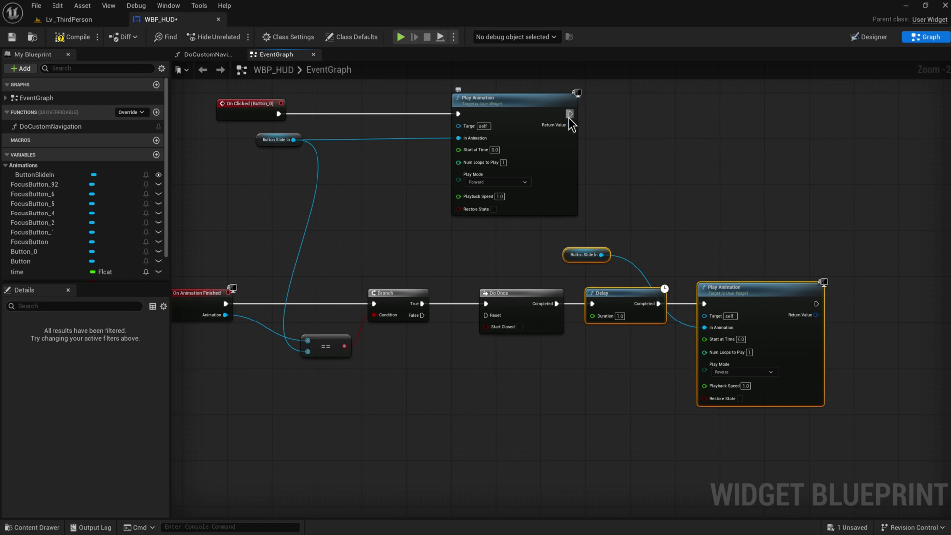
pyautogui.moveTo(570, 114); pyautogui.dragTo(495, 319)
pyautogui.scroll(1, 515, 268)
pyautogui.scroll(-2, 515, 268)
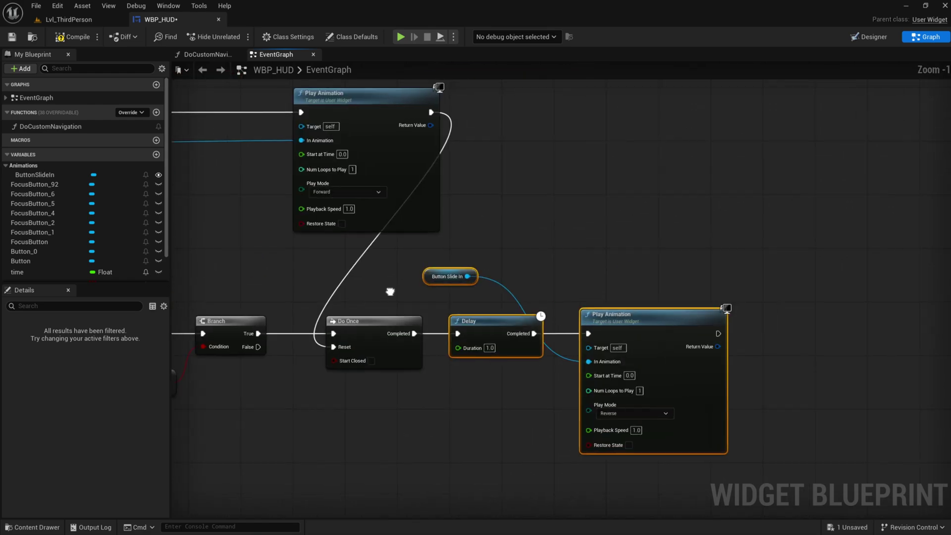
# Step: Review the flow from the button click through the finished event, Do Once and Delay to reverse playback, and check the widget layout
pyautogui.moveTo(341, 102); pyautogui.dragTo(741, 402)
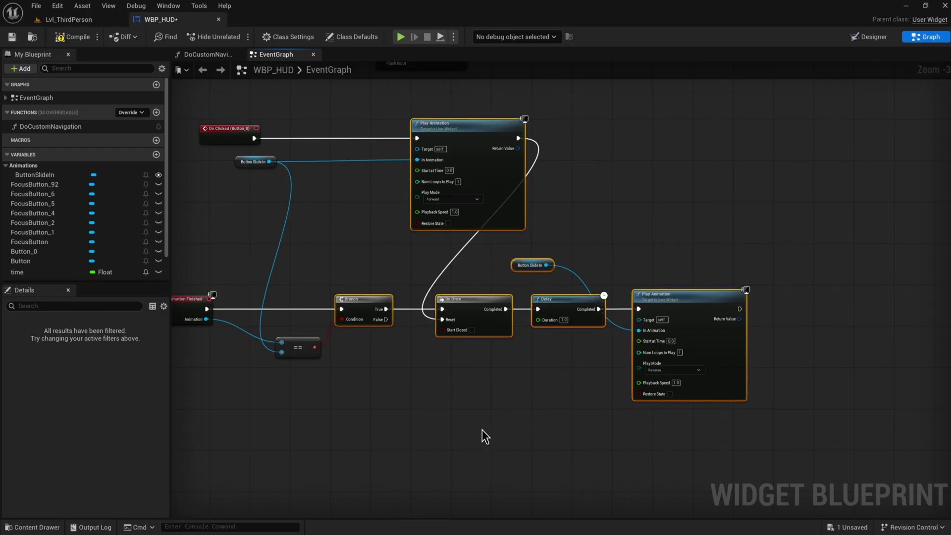
pyautogui.scroll(1, 509, 416)
pyautogui.click(575, 300)
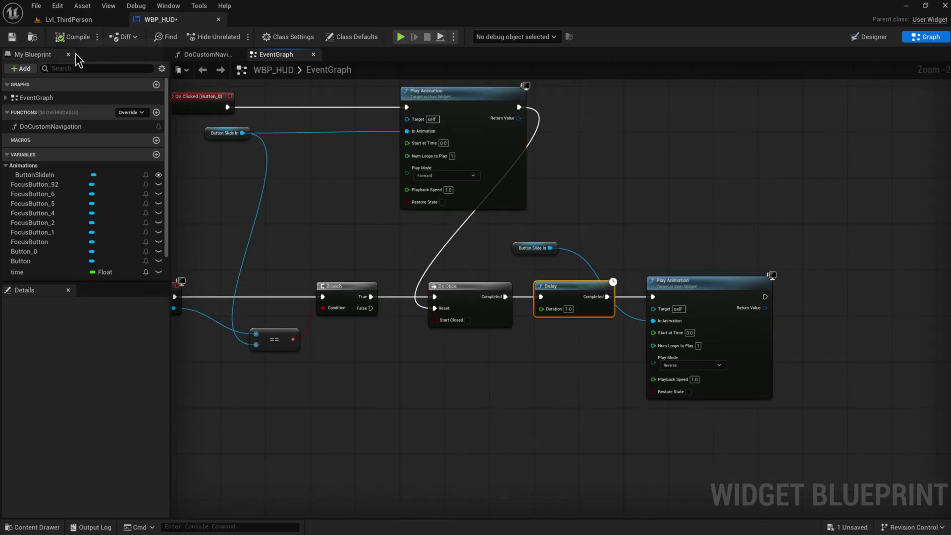
pyautogui.click(478, 132)
pyautogui.click(721, 373)
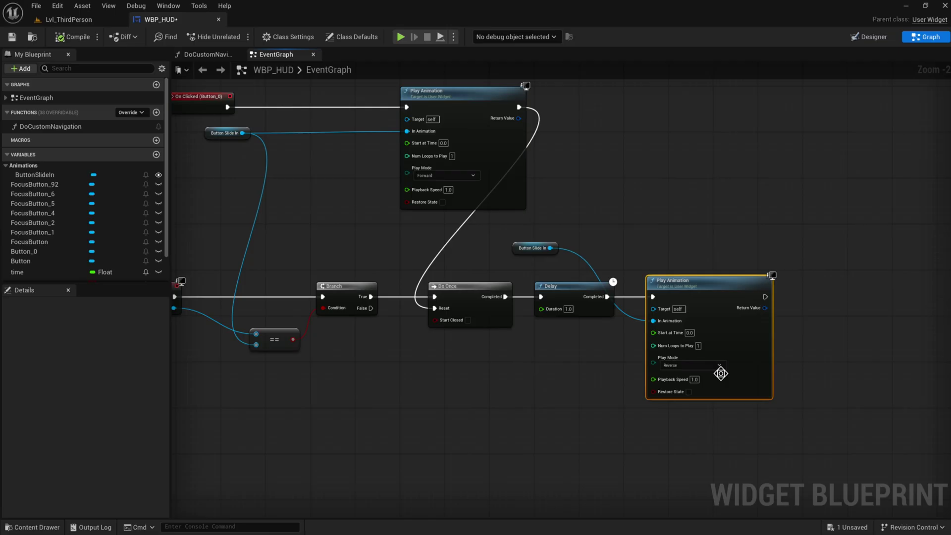
pyautogui.moveTo(327, 375); pyautogui.dragTo(595, 397, button='right')
pyautogui.click(441, 313)
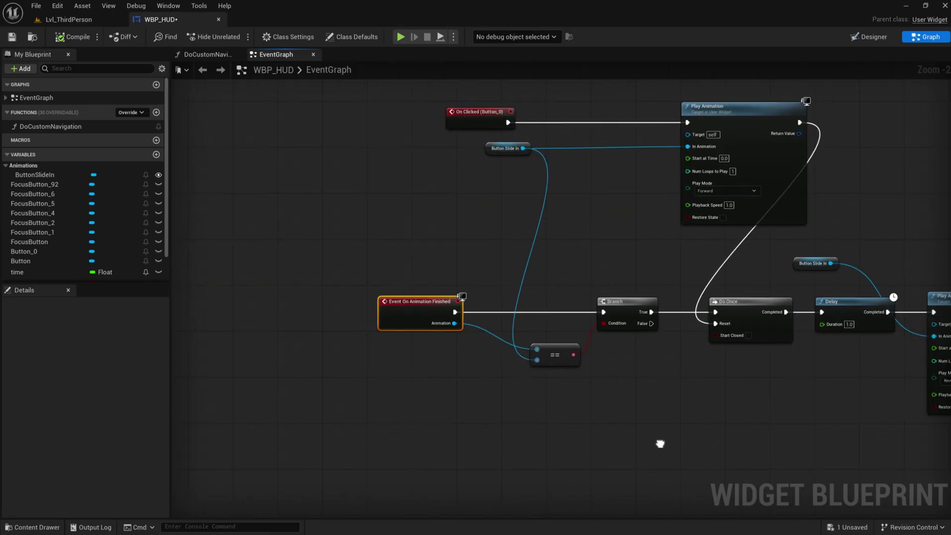
pyautogui.moveTo(523, 439); pyautogui.dragTo(312, 385, button='right')
pyautogui.moveTo(293, 210); pyautogui.dragTo(384, 357, button='right')
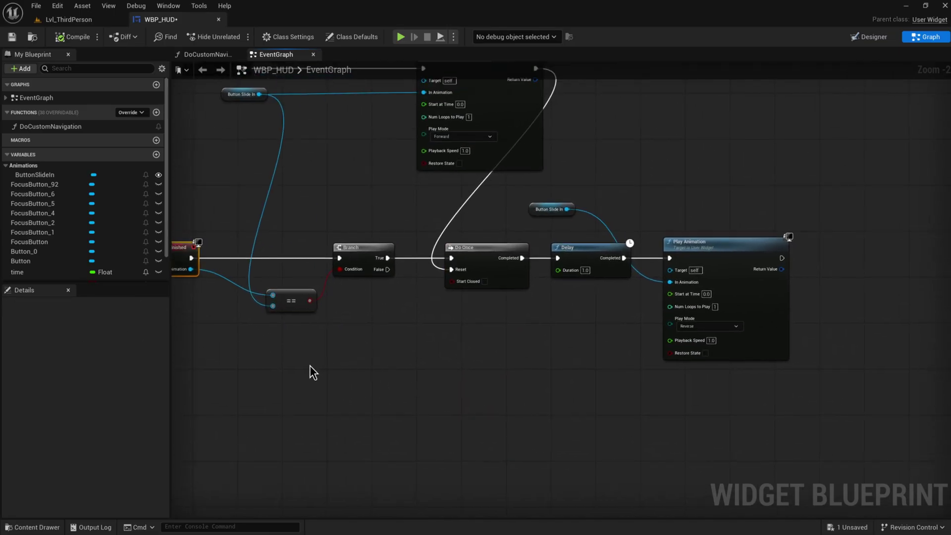
pyautogui.moveTo(310, 366); pyautogui.dragTo(842, 207)
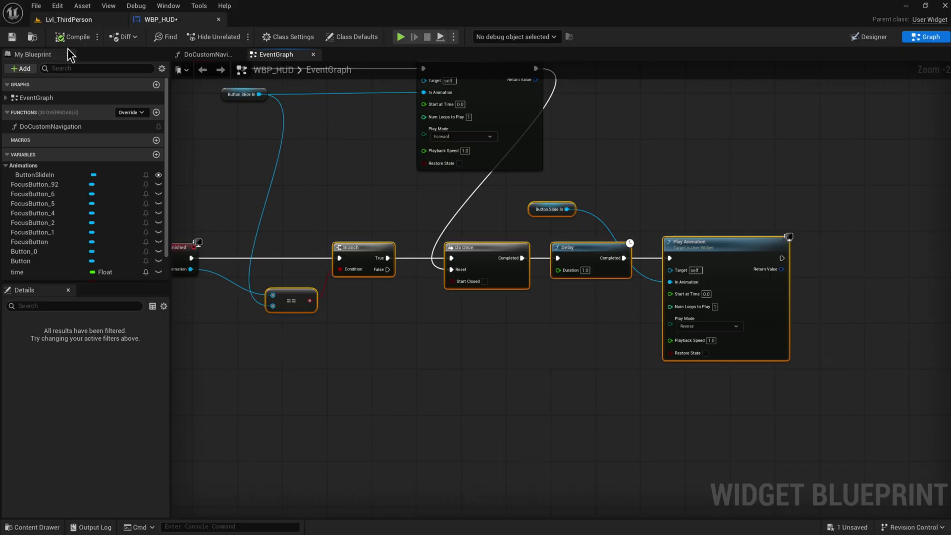
pyautogui.click(866, 37)
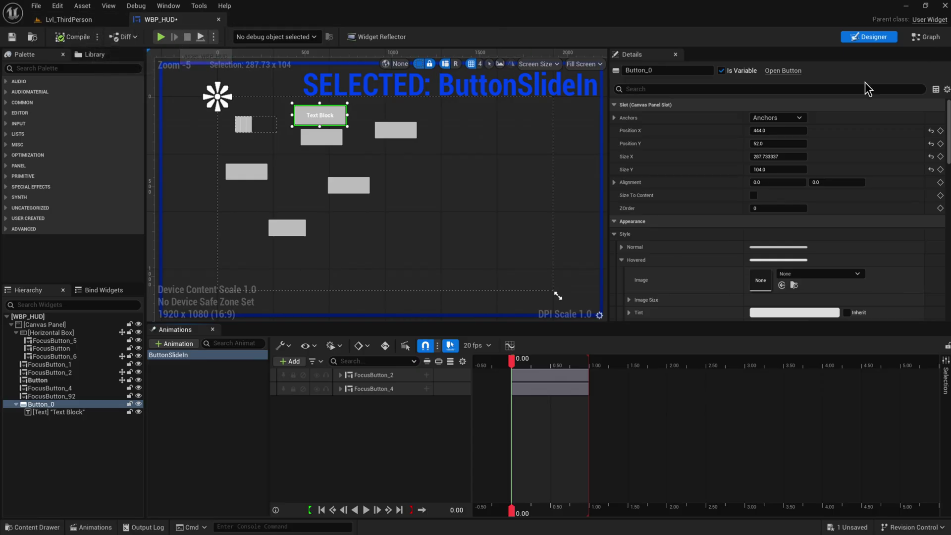
pyautogui.click(926, 37)
# Step: Insert a Gate between On Clicked (Button_0) and the forward Play Animation, with Start Closed turned off
pyautogui.moveTo(316, 219); pyautogui.dragTo(243, 271)
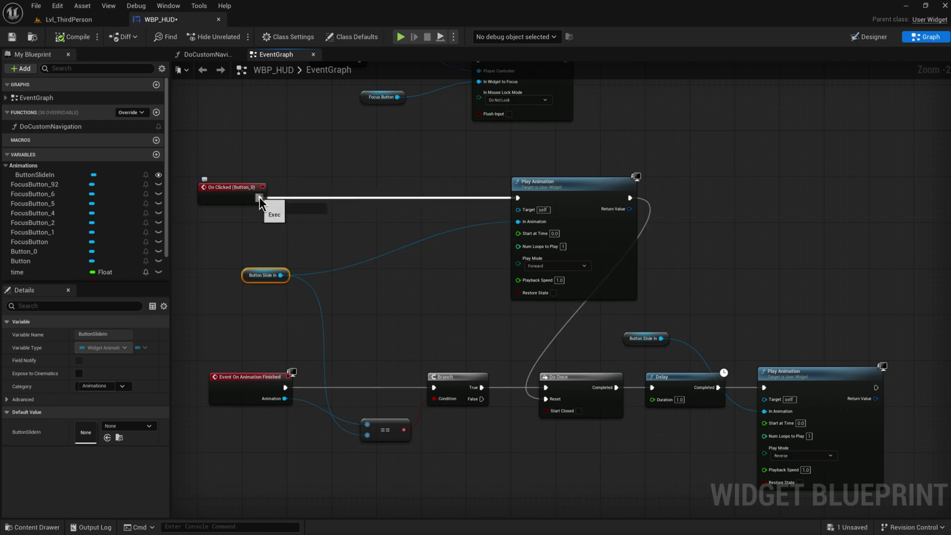
pyautogui.moveTo(259, 197); pyautogui.dragTo(382, 182)
pyautogui.write('gate')
pyautogui.press('Return')
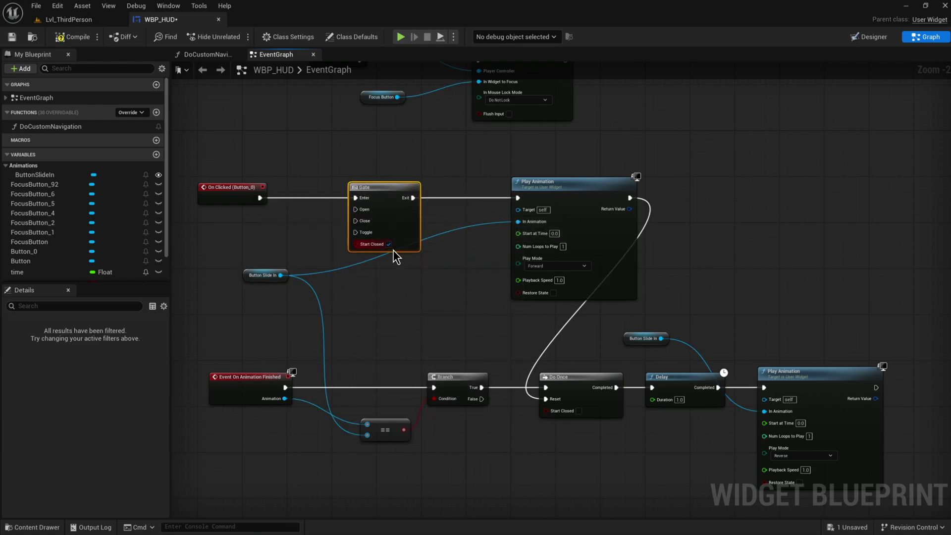
pyautogui.click(389, 244)
# Step: Insert a Sequence after the Gate's Exit, with Then 0 running Play Animation and Then 1 closing the Gate
pyautogui.moveTo(412, 198); pyautogui.dragTo(357, 222)
pyautogui.write('sequence')
pyautogui.press('Return')
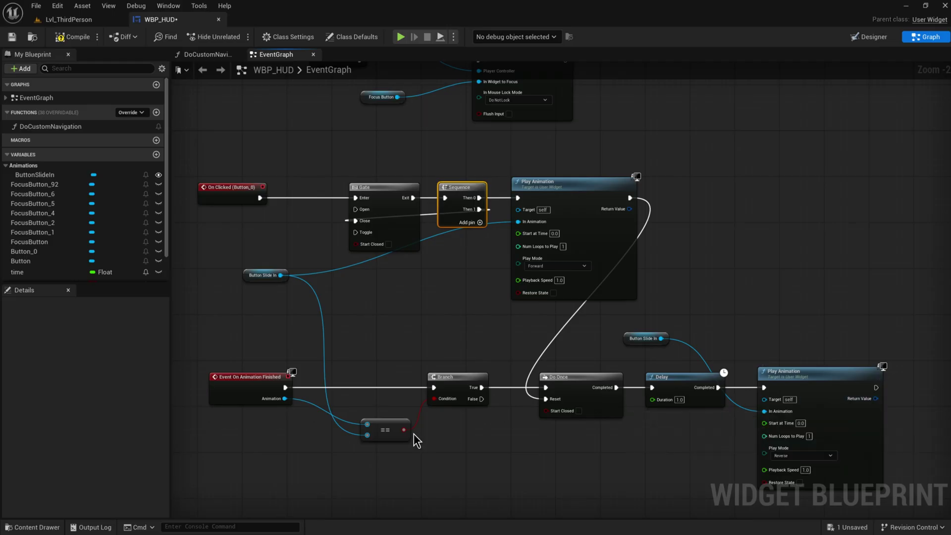
# Step: Connect the reverse Play Animation's execution output to the Gate's Open input and review the finished graph
pyautogui.moveTo(876, 388); pyautogui.dragTo(313, 205)
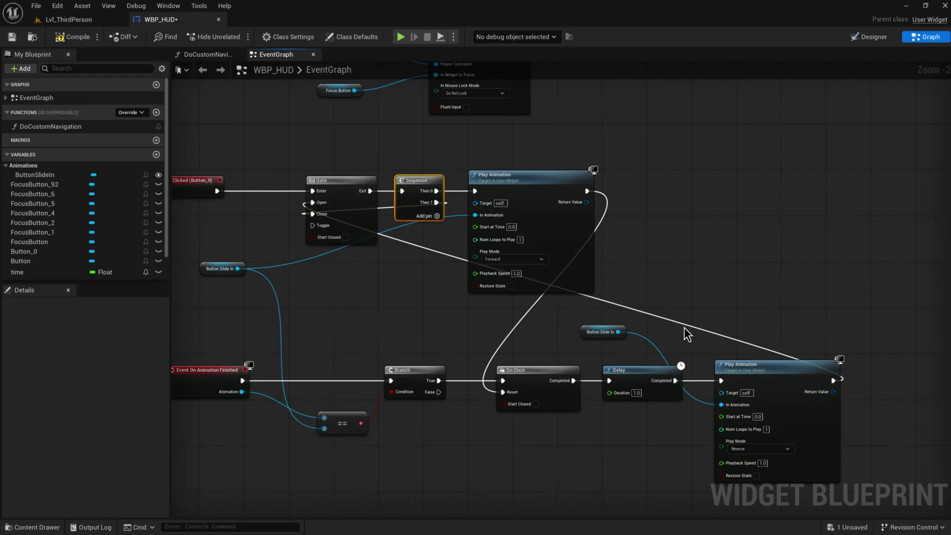
pyautogui.moveTo(684, 327); pyautogui.dragTo(591, 246, button='right')
pyautogui.moveTo(505, 409); pyautogui.dragTo(806, 262)
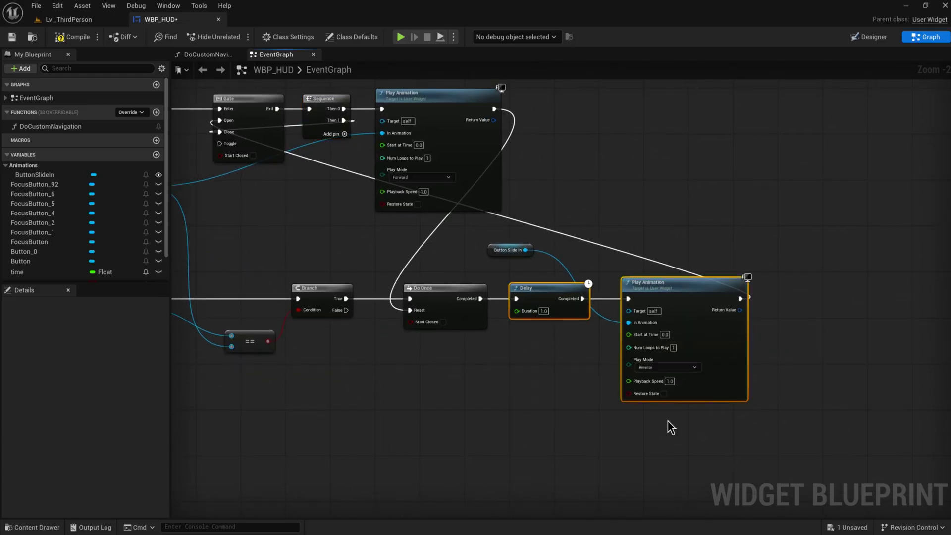
pyautogui.moveTo(760, 460); pyautogui.dragTo(519, 240)
pyautogui.moveTo(304, 362); pyautogui.dragTo(486, 396, button='right')
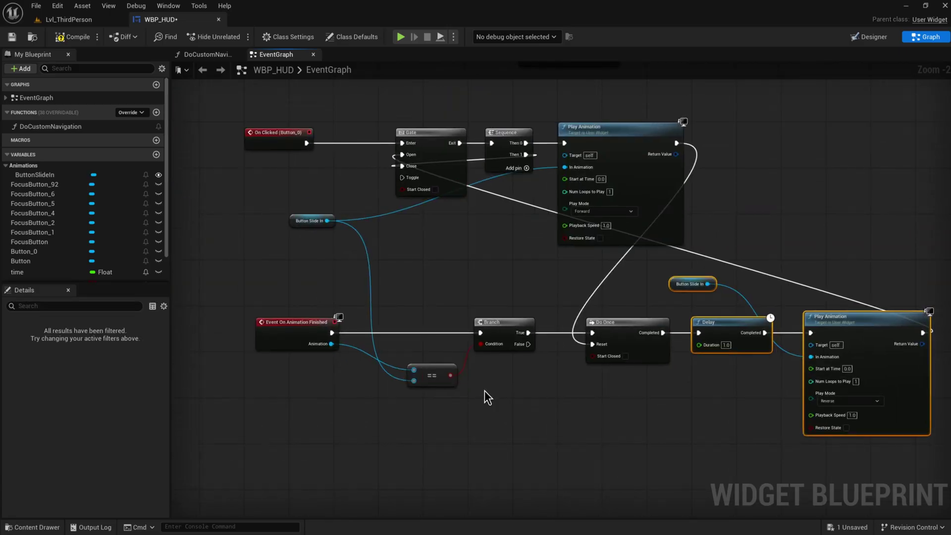
pyautogui.moveTo(257, 421); pyautogui.dragTo(497, 274)
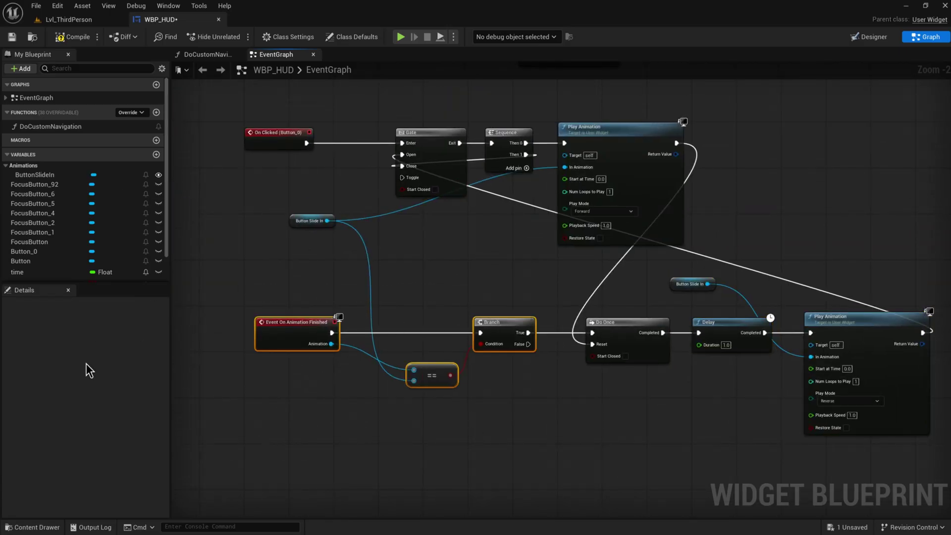
# Step: Play Lvl_ThirdPerson, trigger the Text Block button repeatedly to test the animation, stop the session, and return to the WBP_HUD layout
pyautogui.click(78, 21)
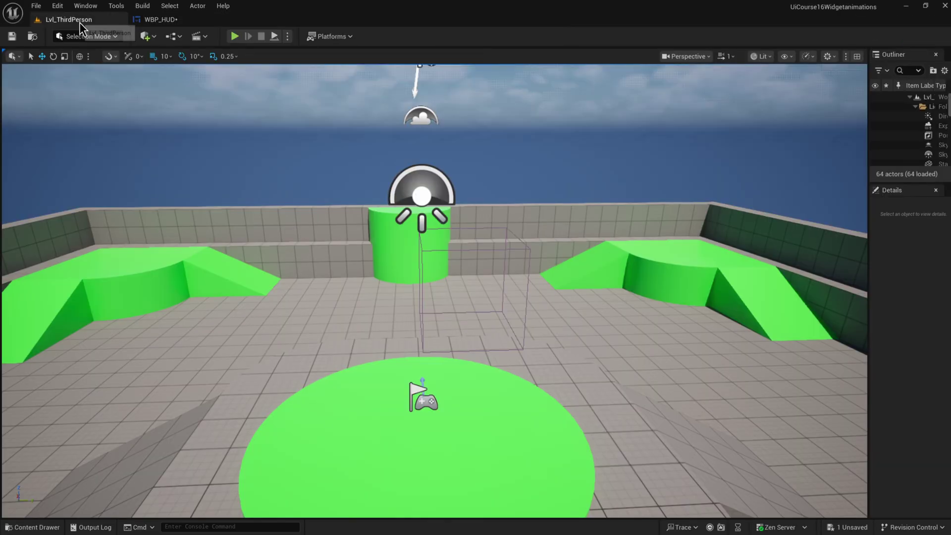
pyautogui.click(234, 38)
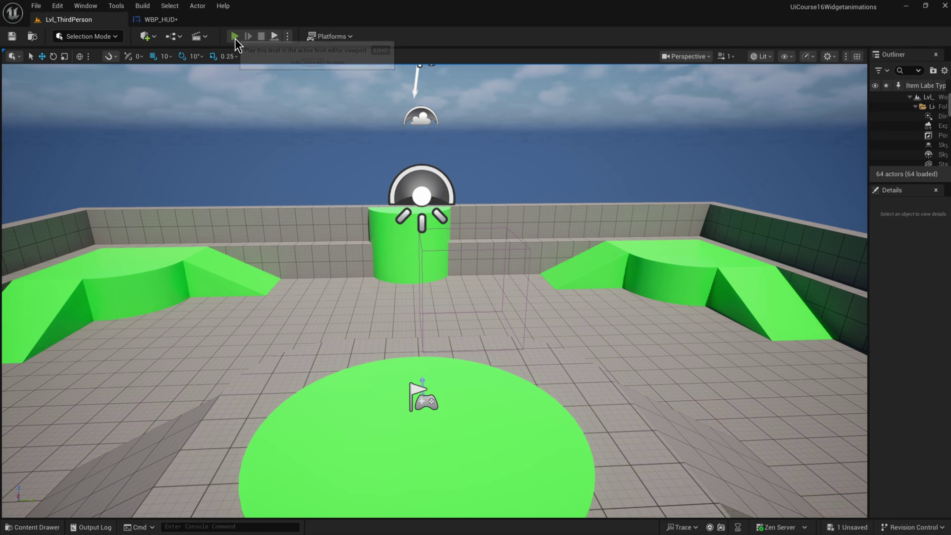
pyautogui.click(256, 109)
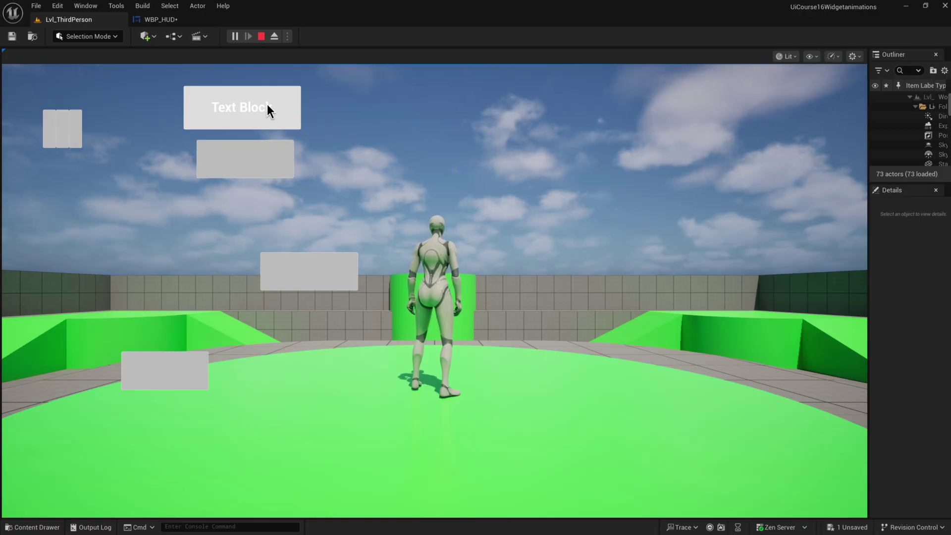
pyautogui.click(267, 104)
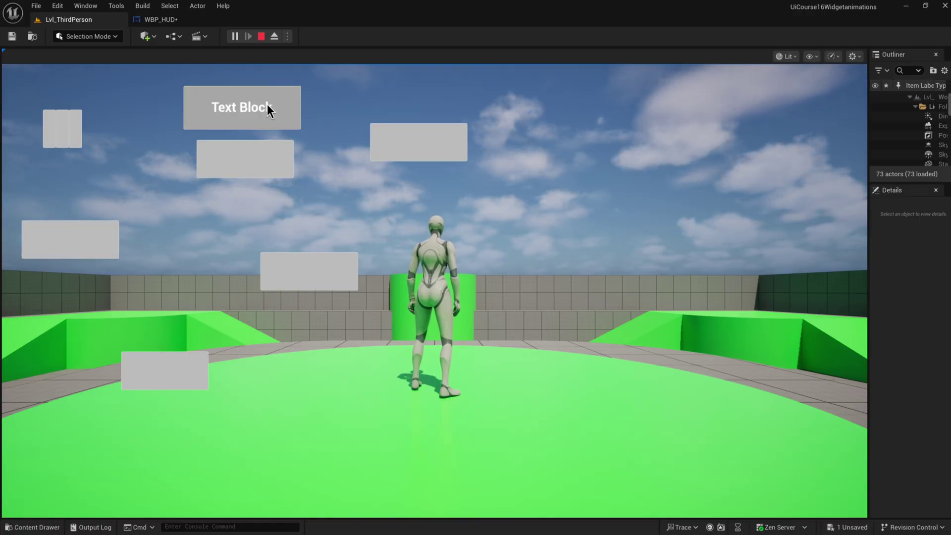
pyautogui.click(268, 106)
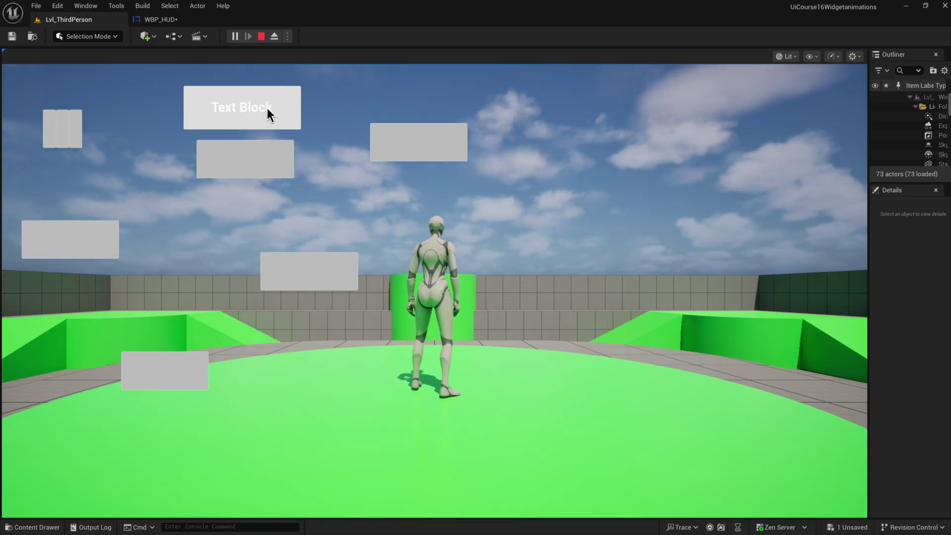
pyautogui.click(267, 107)
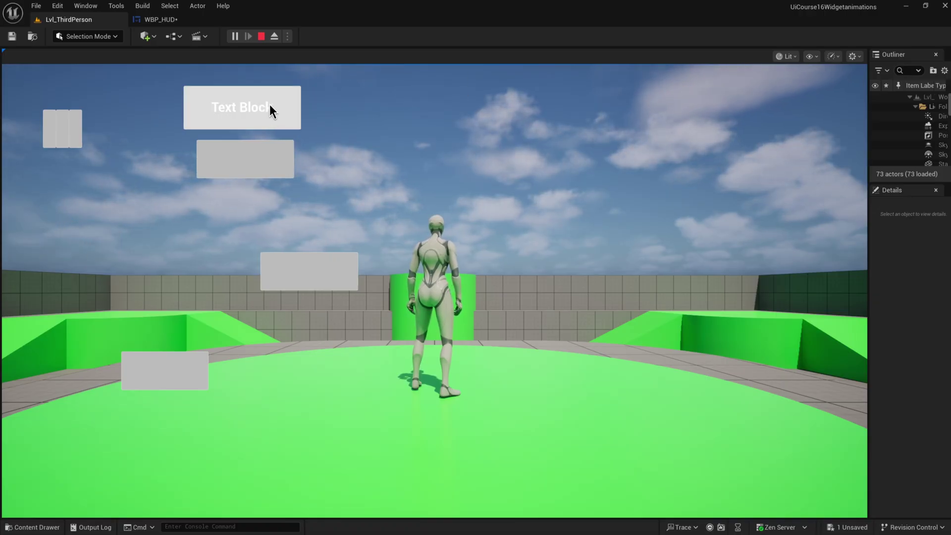
pyautogui.click(261, 36)
pyautogui.scroll(1, 395, 201)
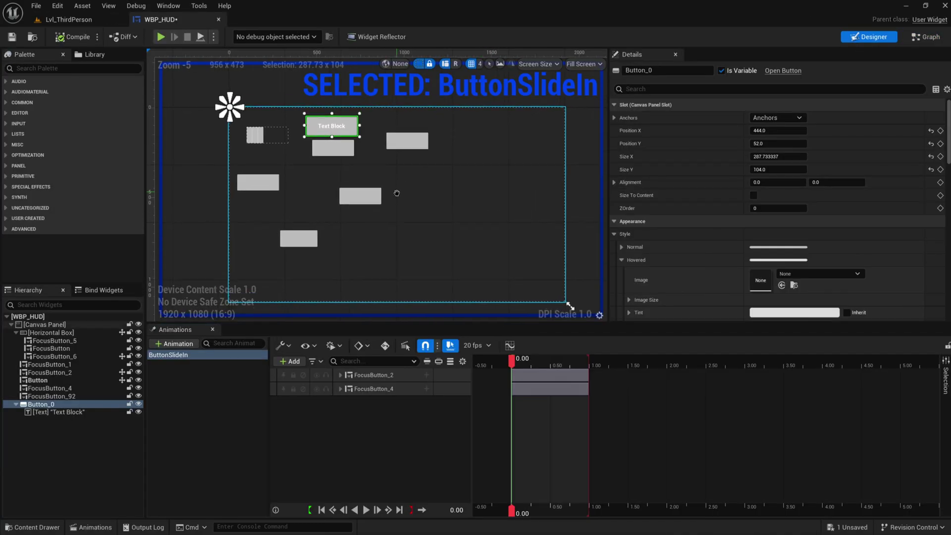
# Step: Add an Image widget to the canvas at about 984, 320 and set its brush image to UIM_ScrollingTexture
pyautogui.moveTo(396, 192); pyautogui.dragTo(394, 196, button='right')
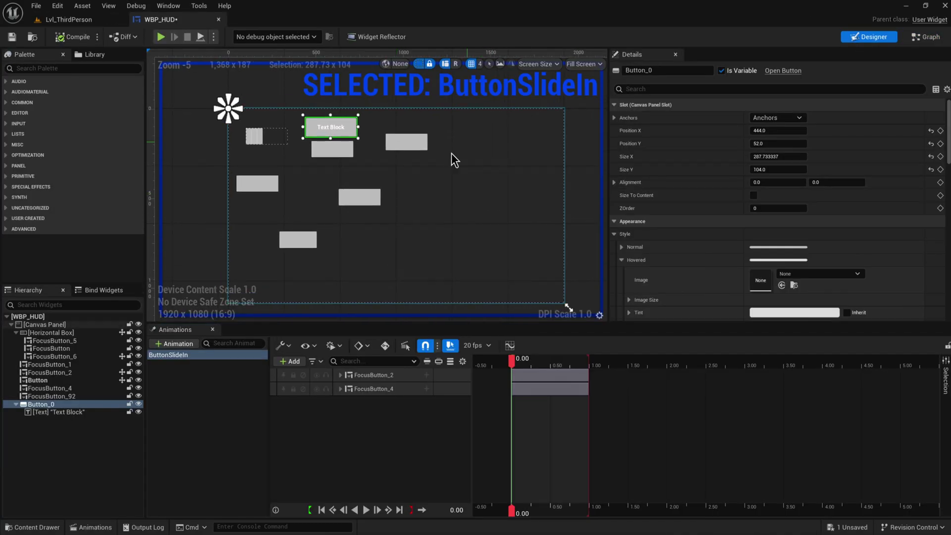
pyautogui.click(59, 68)
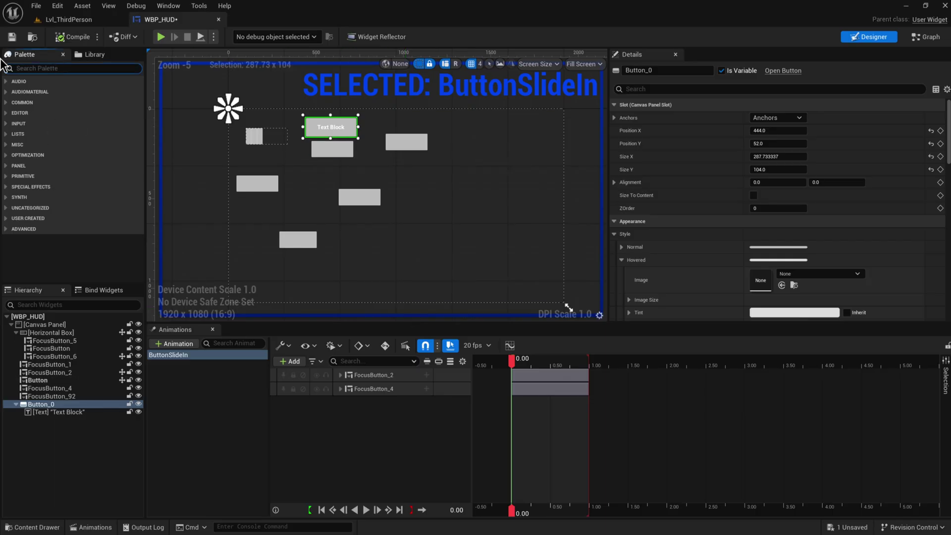
pyautogui.write('image')
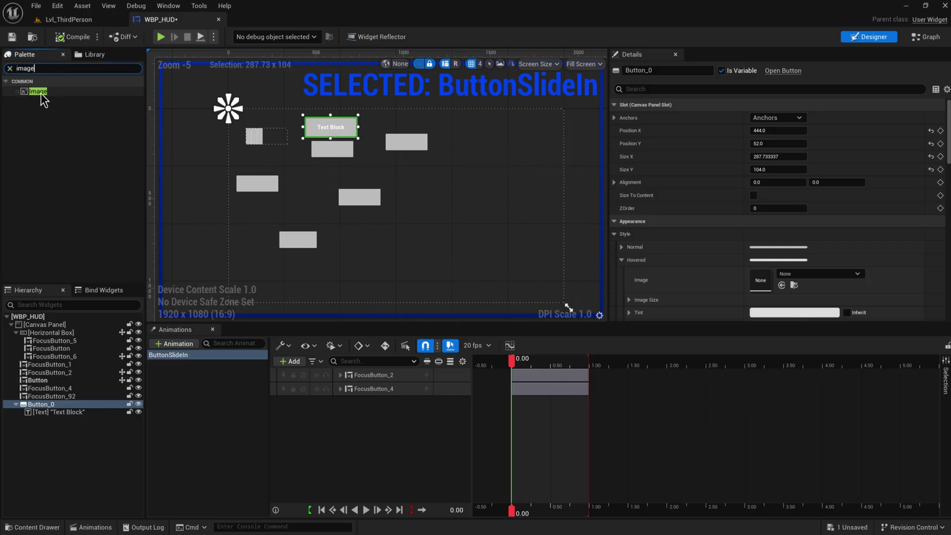
pyautogui.moveTo(38, 91); pyautogui.dragTo(452, 200)
pyautogui.click(802, 247)
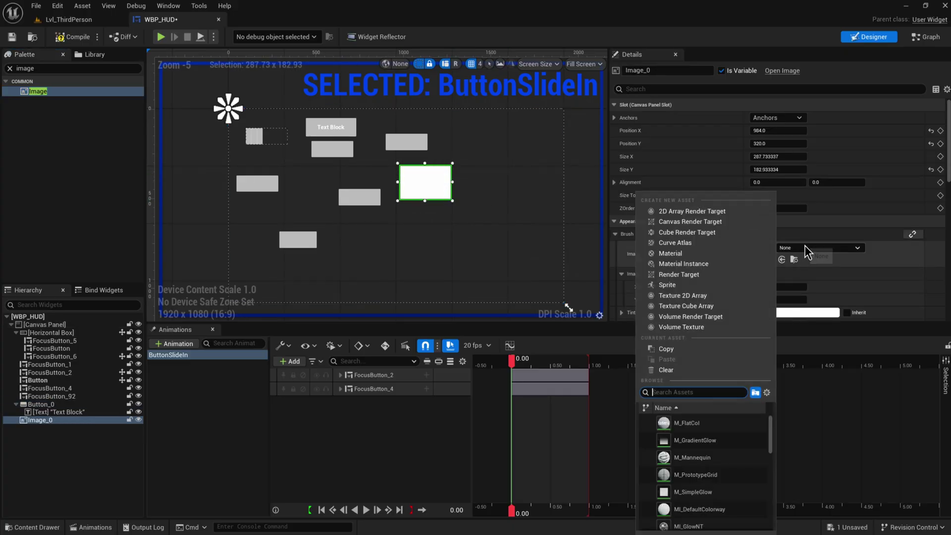
pyautogui.write('uim')
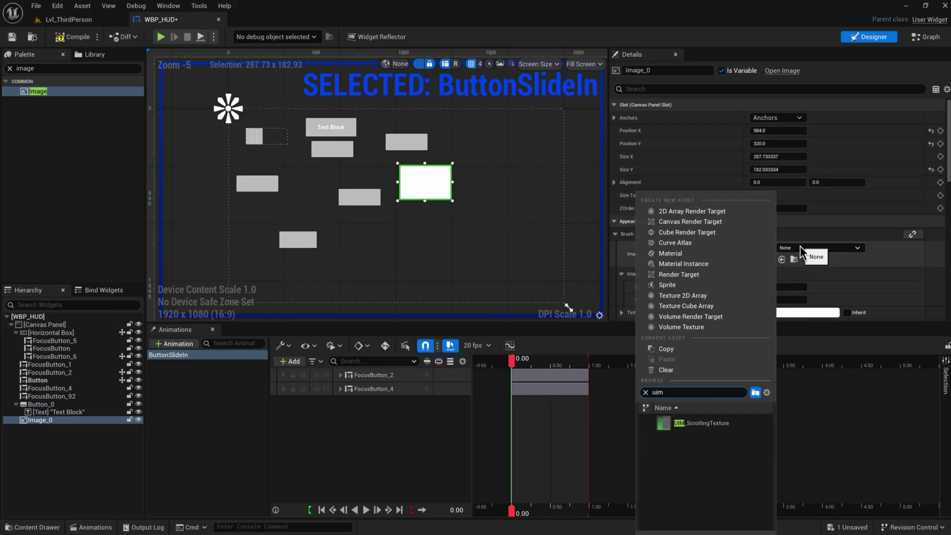
pyautogui.click(706, 423)
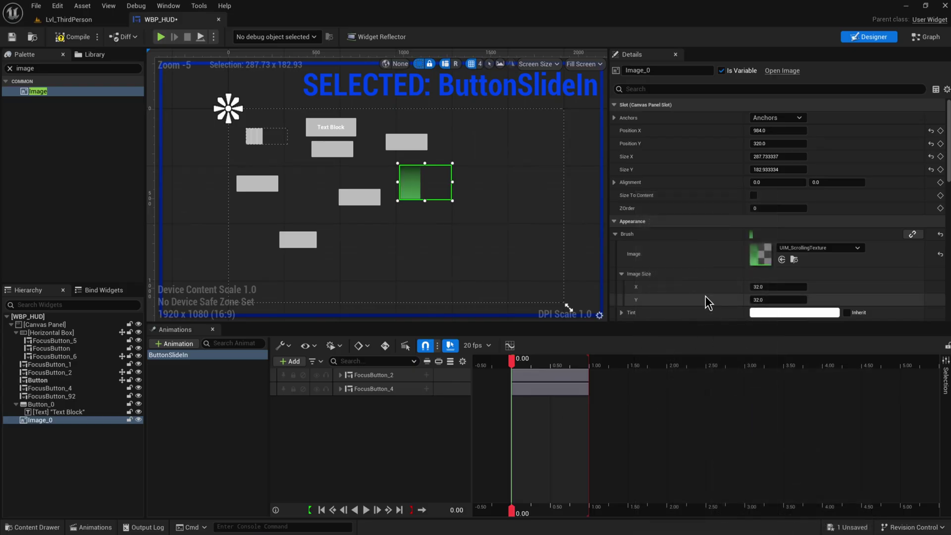
# Step: Add Image_0 to the ButtonSlideIn animation with a Brush Material track containing the Color parameter
pyautogui.scroll(2, 520, 255)
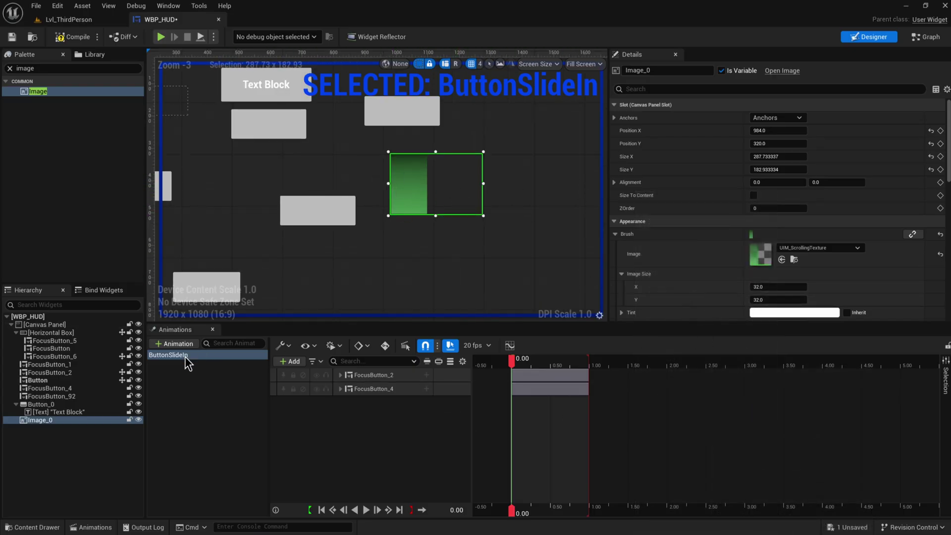
pyautogui.click(288, 361)
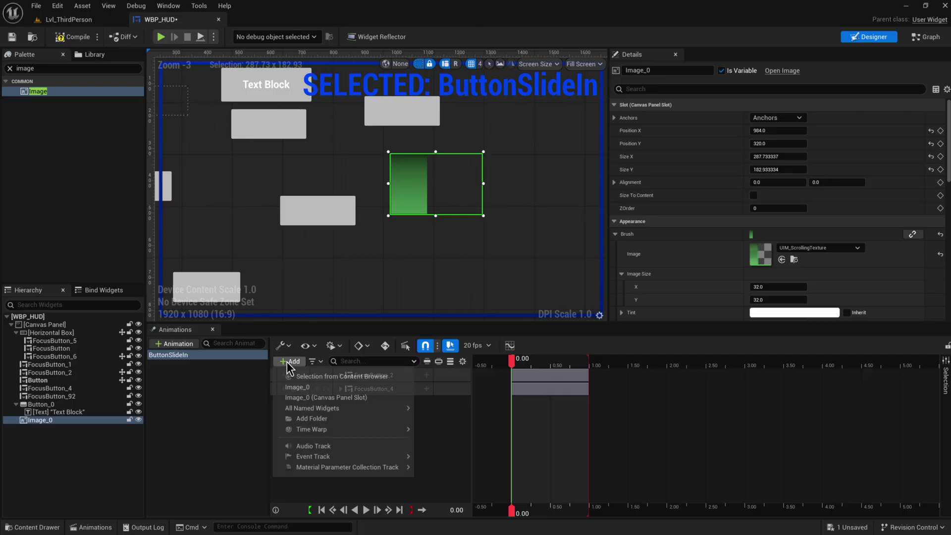
pyautogui.click(316, 387)
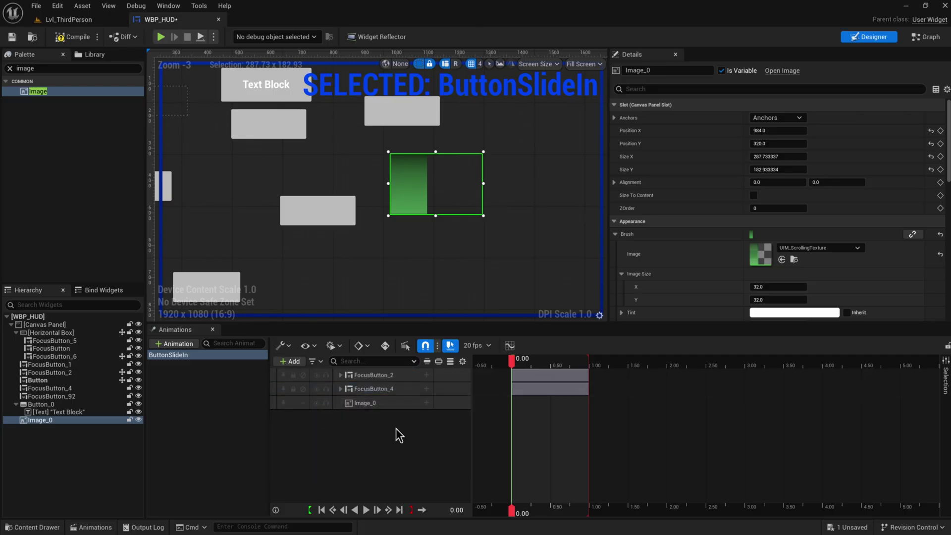
pyautogui.click(425, 403)
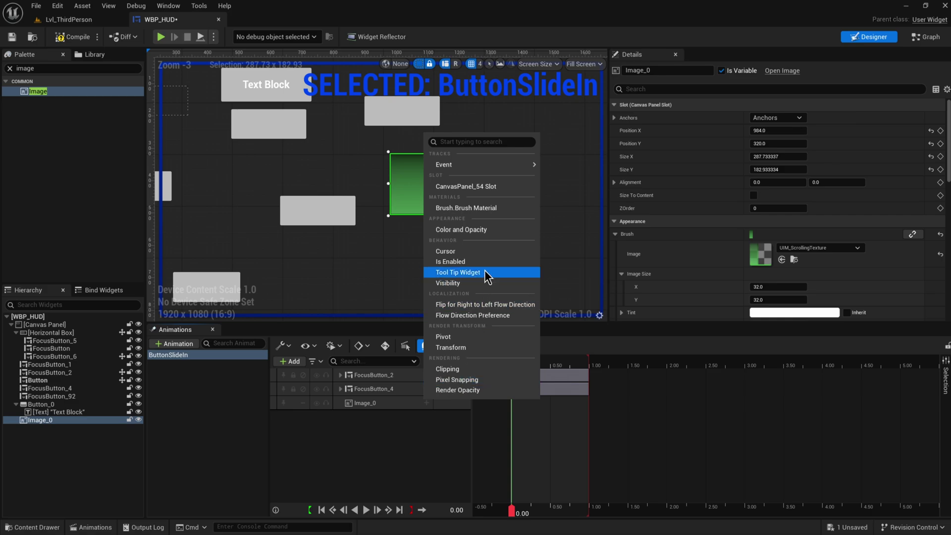
pyautogui.click(482, 210)
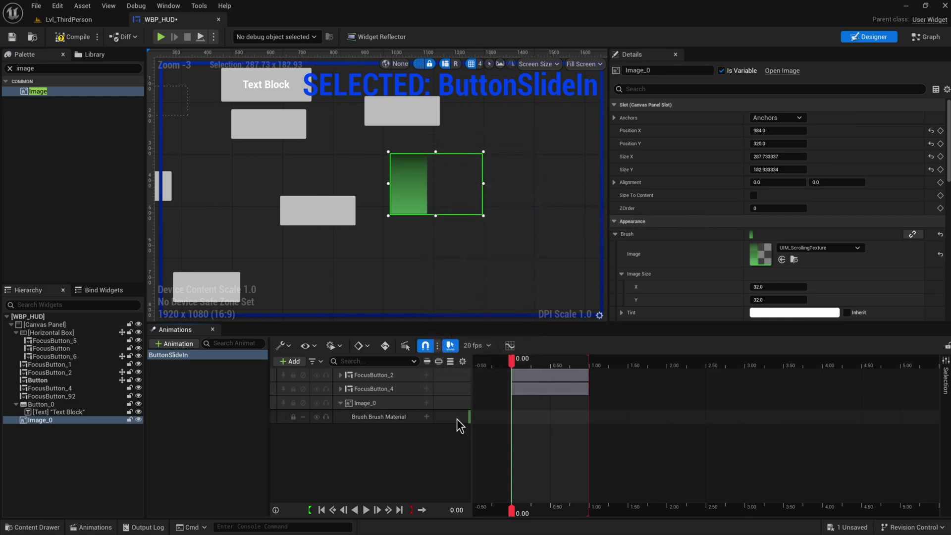
pyautogui.click(425, 417)
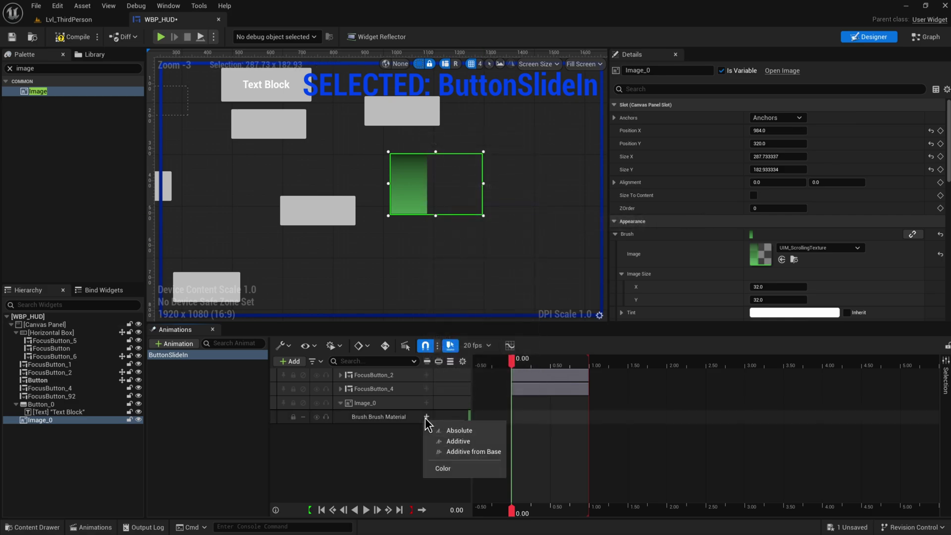
pyautogui.click(450, 468)
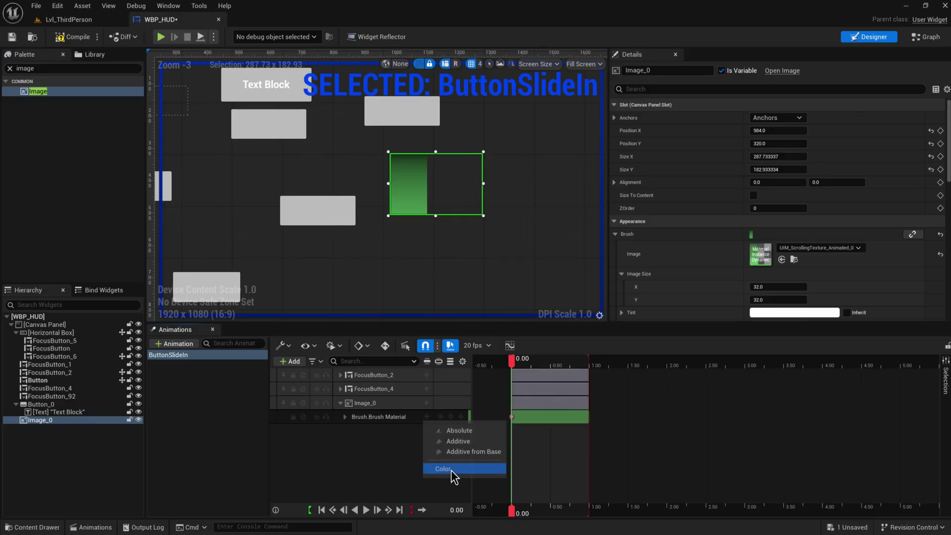
pyautogui.click(344, 417)
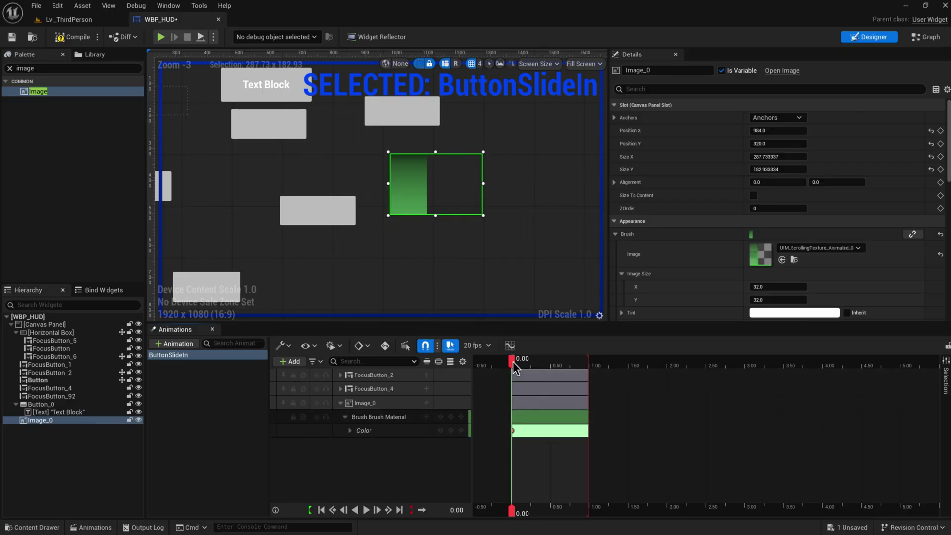
# Step: Key the brush material colour at 1.00 s with G 0.04 and B about 4.28, and scrub through the colour change
pyautogui.moveTo(513, 361); pyautogui.dragTo(586, 373)
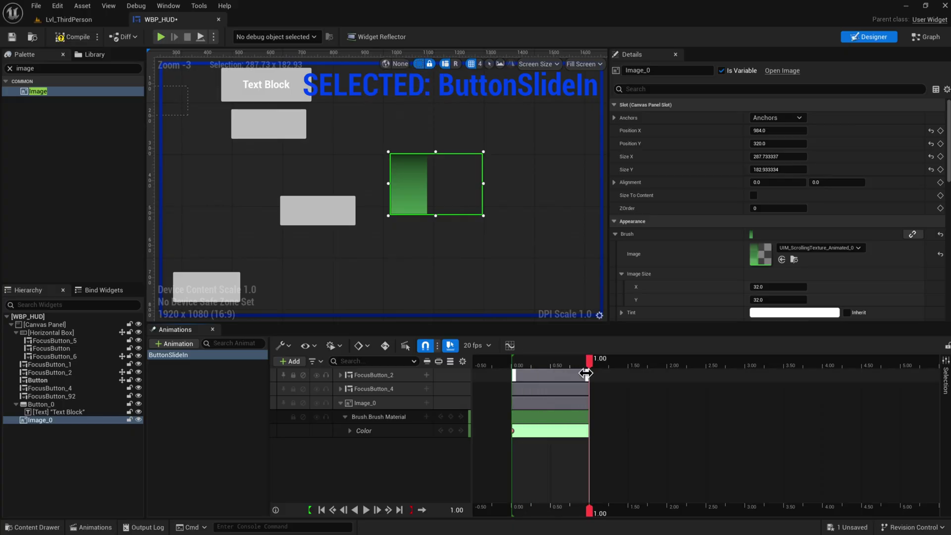
pyautogui.click(349, 431)
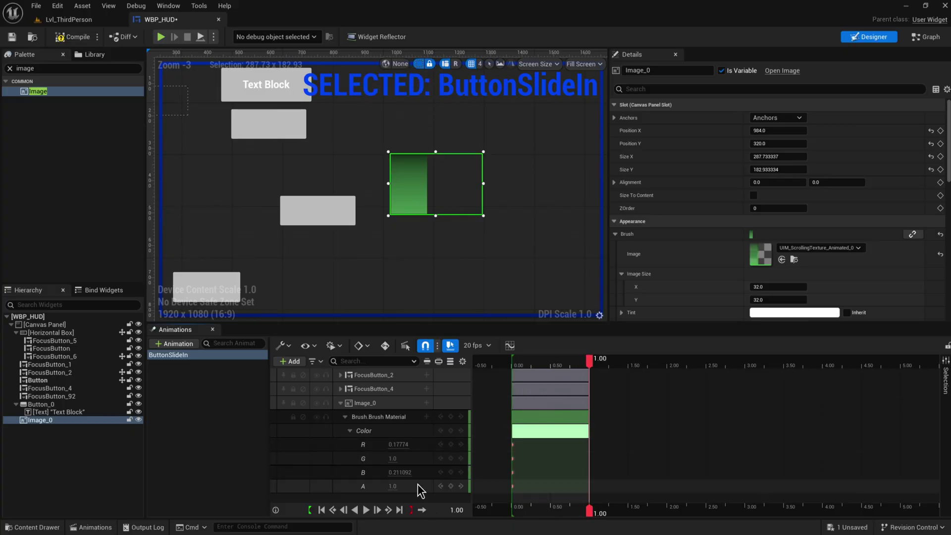
pyautogui.moveTo(395, 459); pyautogui.dragTo(446, 472)
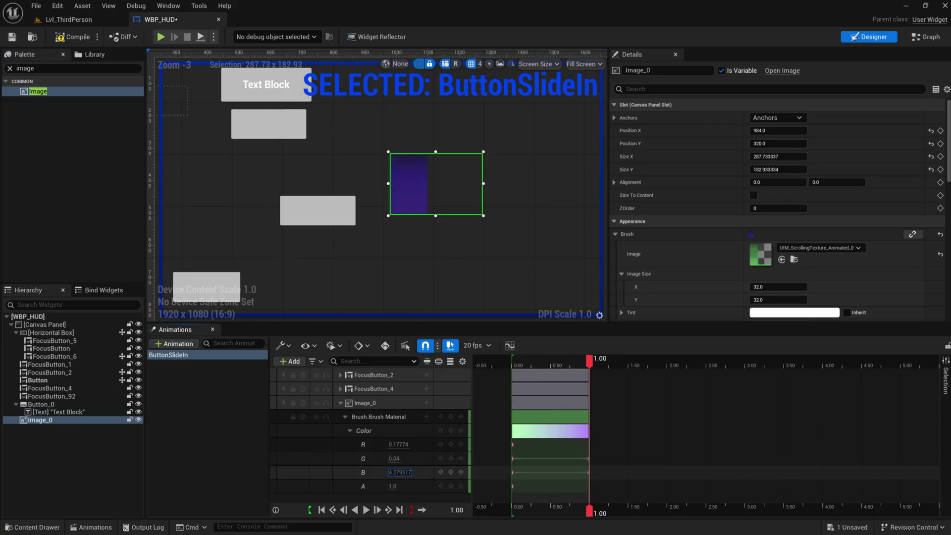
pyautogui.moveTo(554, 365); pyautogui.dragTo(573, 378)
pyautogui.doubleClick(460, 430)
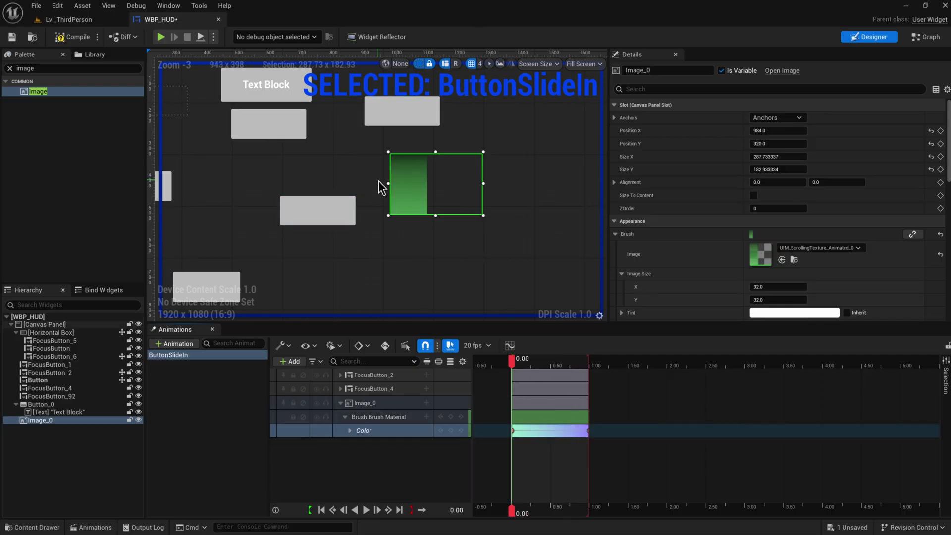
# Step: Open the UIM_ScrollingTexture material, convert the 0.4 constant feeding the If node to a parameter, and apply the change
pyautogui.click(794, 259)
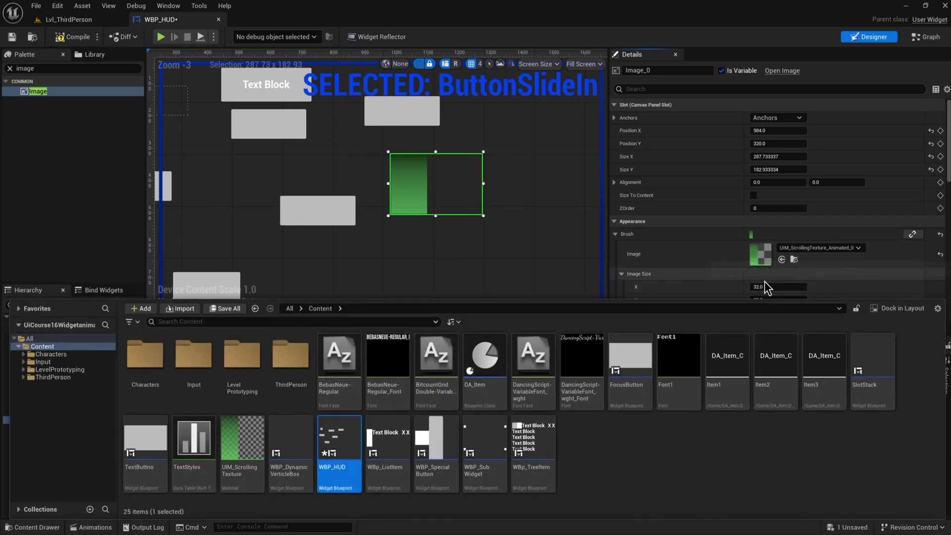
pyautogui.doubleClick(242, 444)
pyautogui.moveTo(435, 254); pyautogui.dragTo(573, 233, button='right')
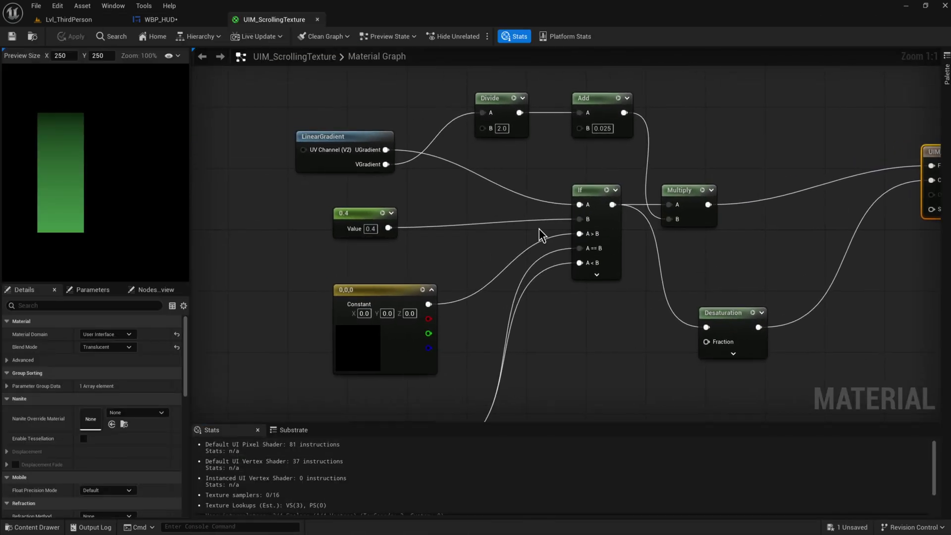
pyautogui.click(360, 217)
pyautogui.rightClick(360, 218)
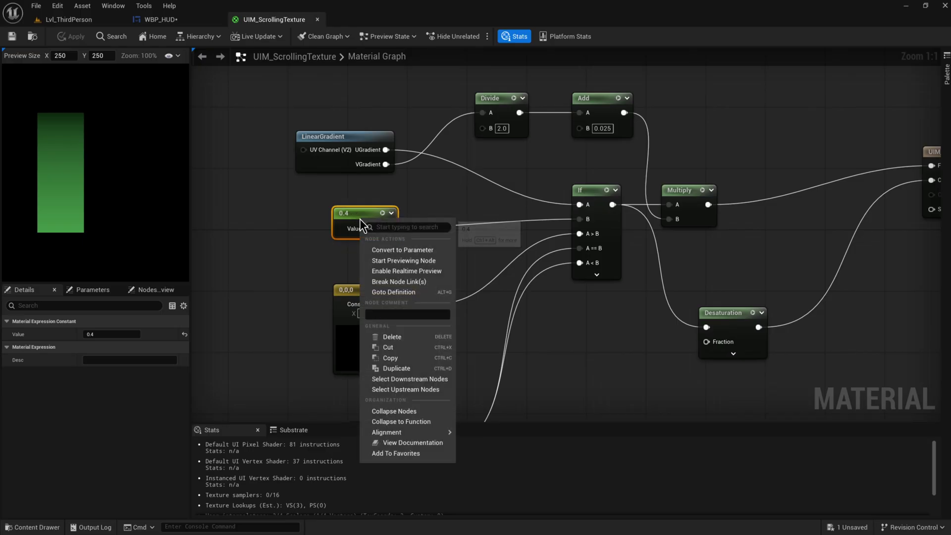
pyautogui.click(436, 252)
pyautogui.press('Return')
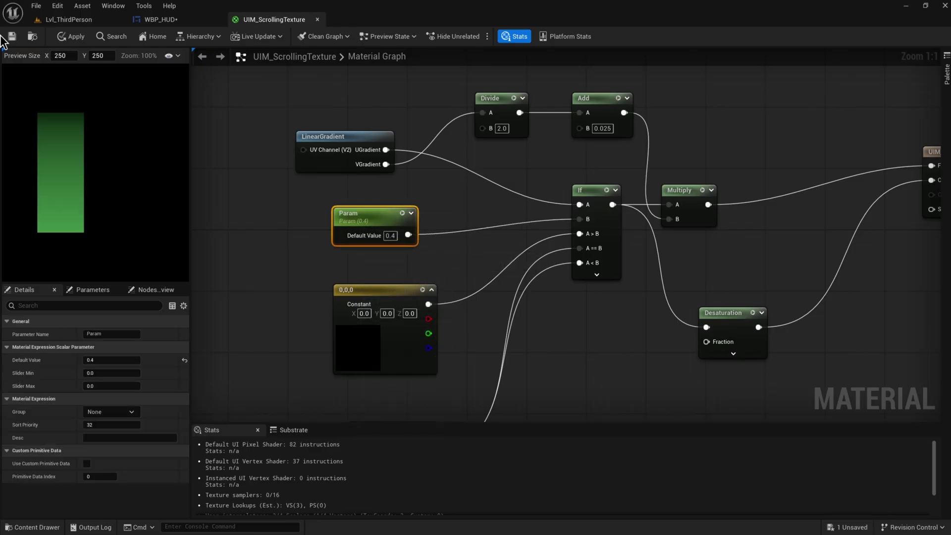
pyautogui.click(88, 36)
# Step: Back in WBP_HUD, add the Param track to Image_0's Brush Material and set its value at 0.00 s to 0.55
pyautogui.click(159, 20)
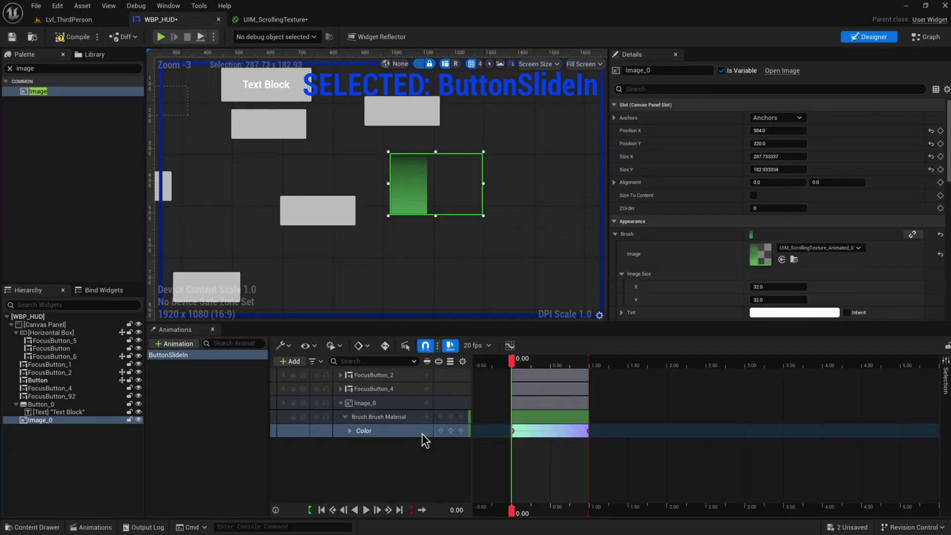
pyautogui.click(427, 416)
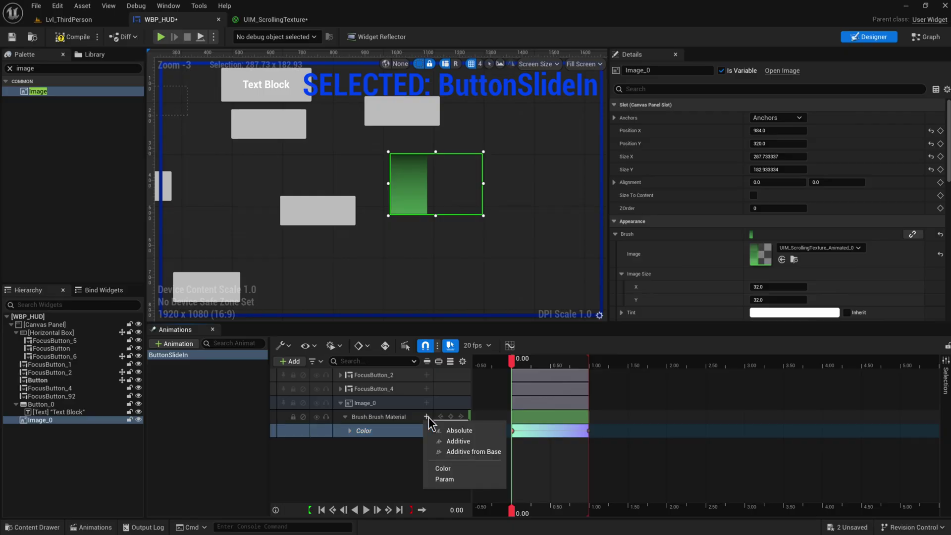
pyautogui.click(450, 479)
pyautogui.moveTo(393, 445); pyautogui.dragTo(421, 444)
pyautogui.scroll(-3, 563, 243)
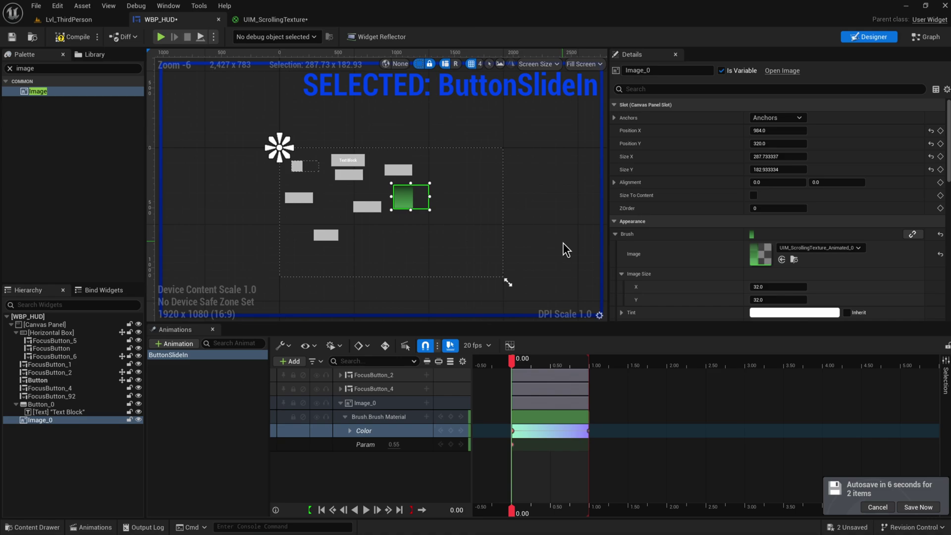
# Step: Clear the palette search and examine the widgets offered under Optimization, Special Effects and Primitive
pyautogui.scroll(-4, 745, 219)
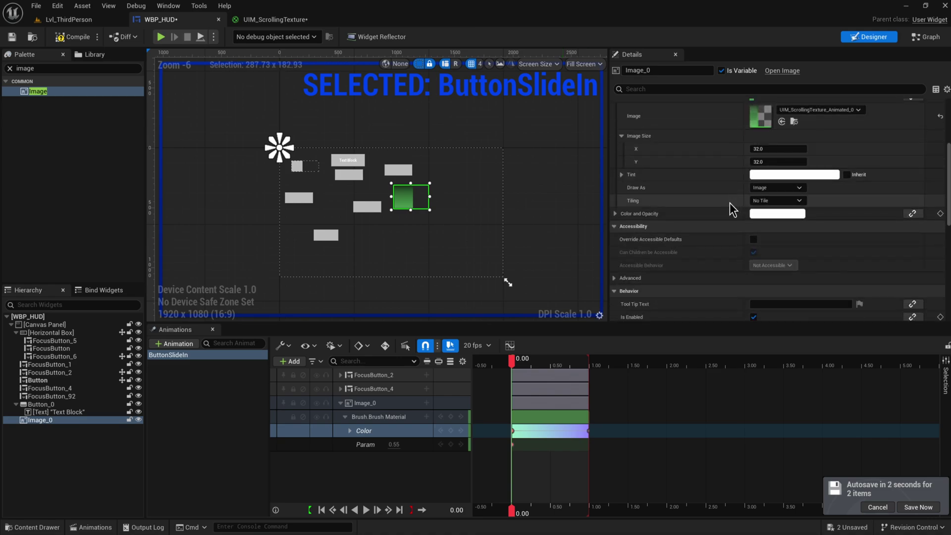
pyautogui.scroll(1, 729, 203)
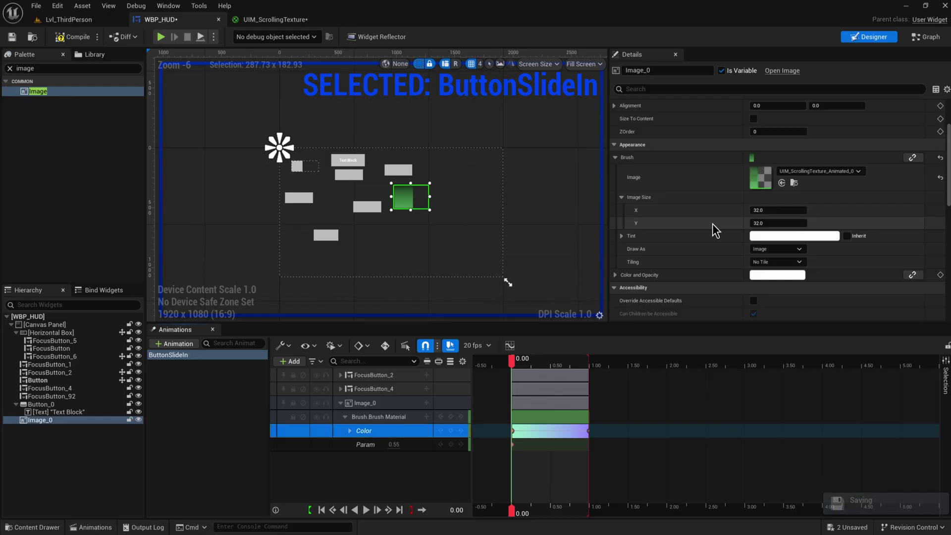
pyautogui.click(10, 69)
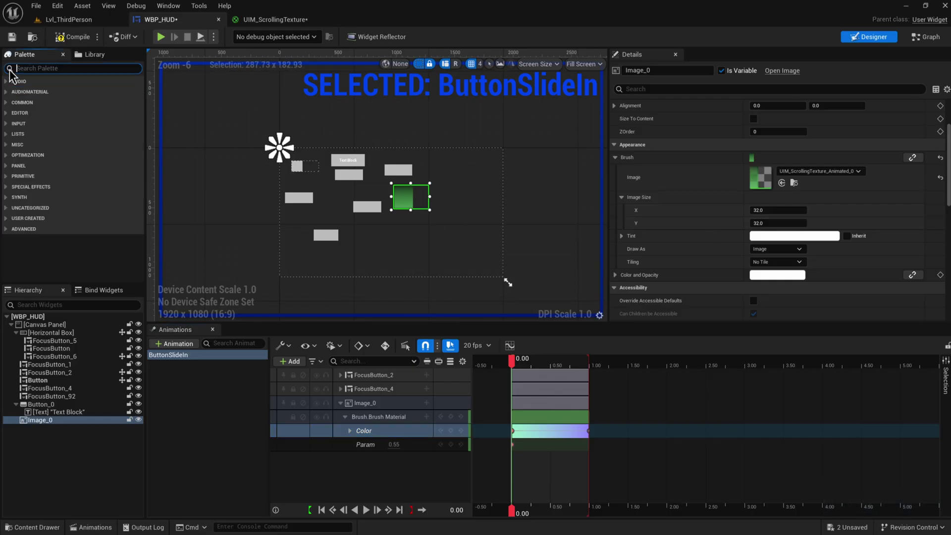
pyautogui.click(6, 155)
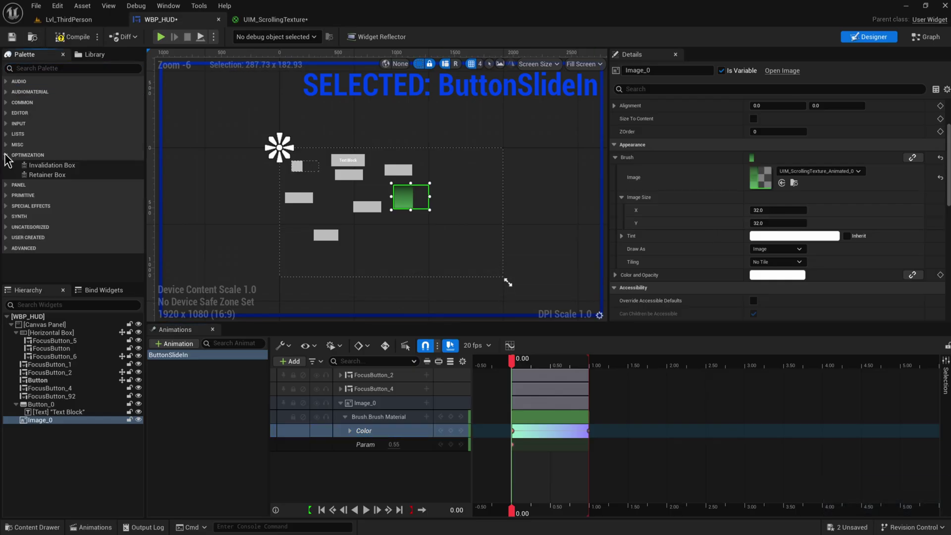
pyautogui.click(58, 174)
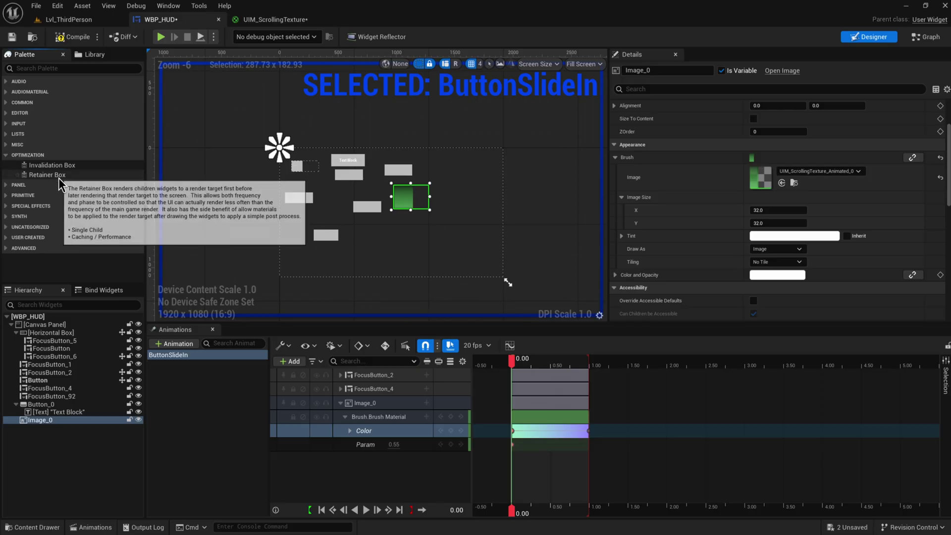
pyautogui.click(5, 205)
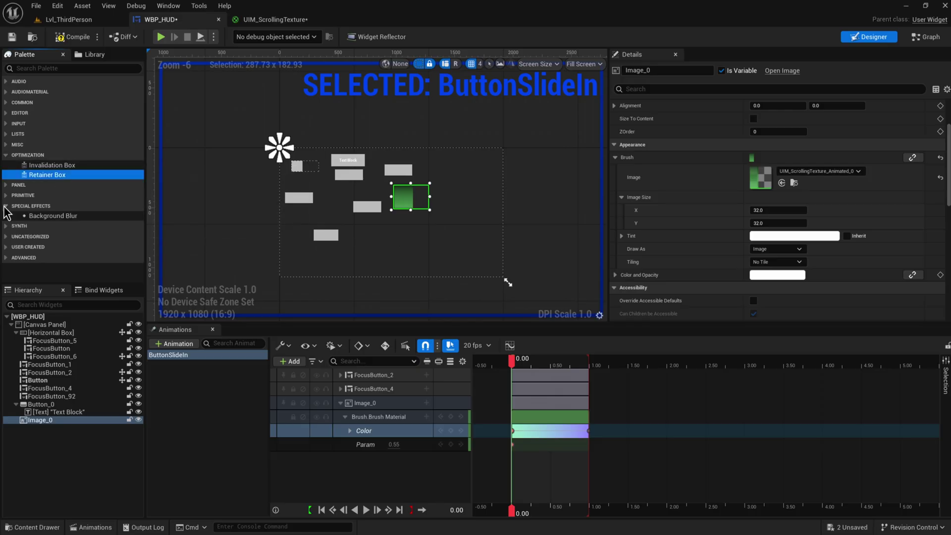
pyautogui.click(37, 217)
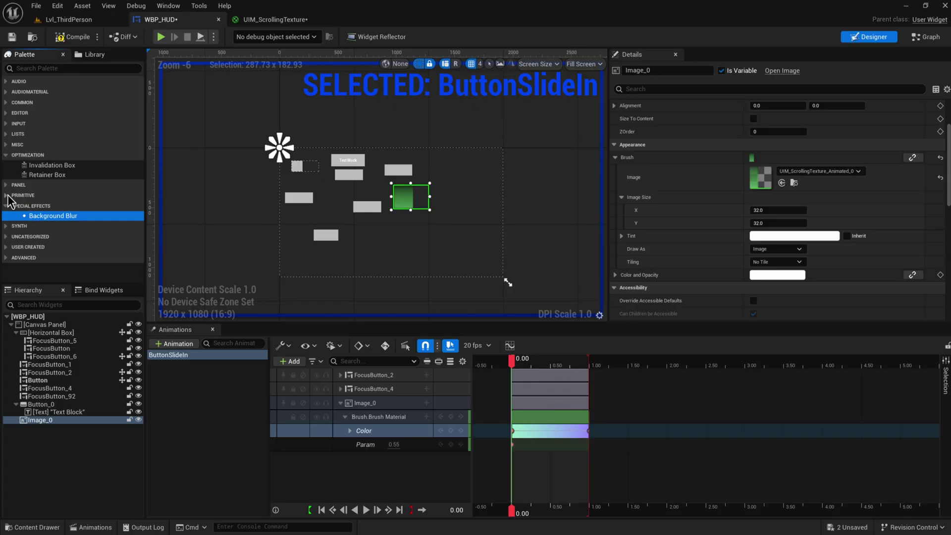
pyautogui.click(7, 195)
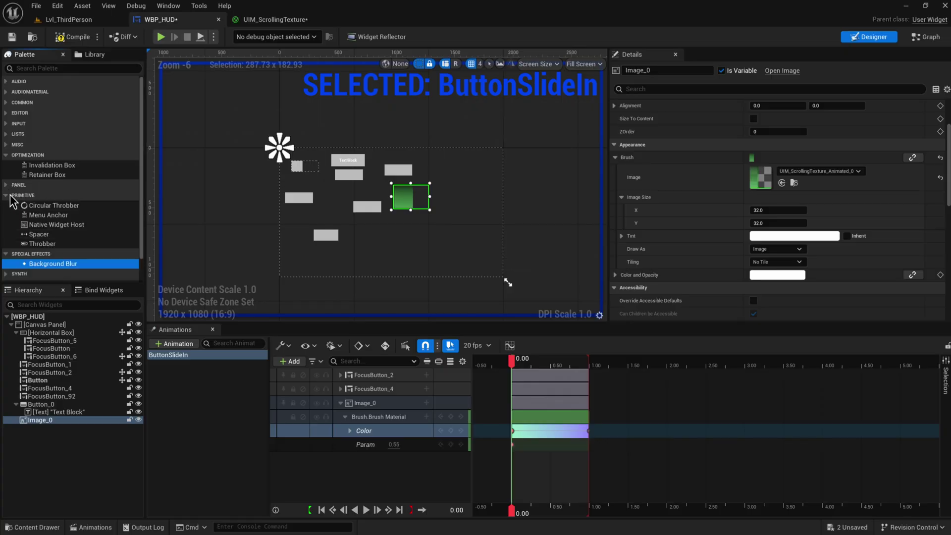
pyautogui.click(7, 195)
pyautogui.click(6, 205)
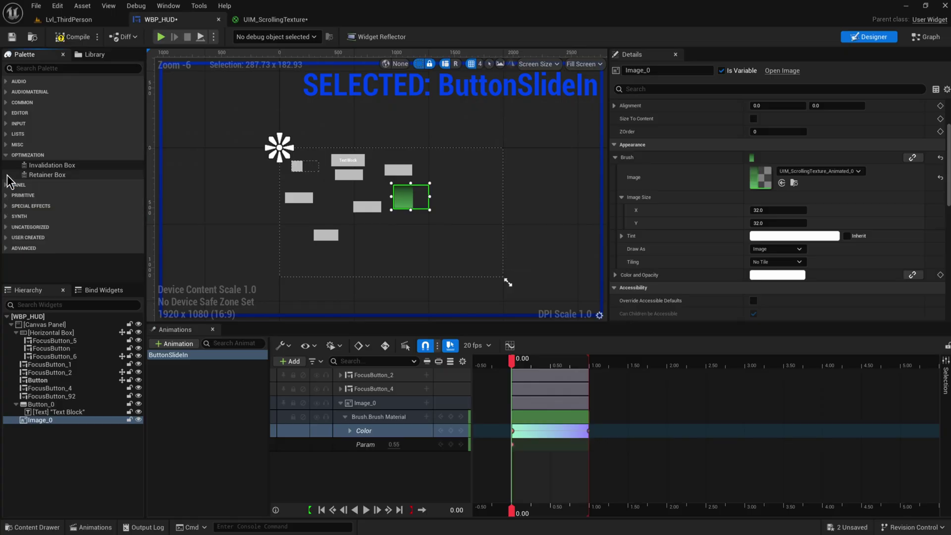
pyautogui.click(7, 155)
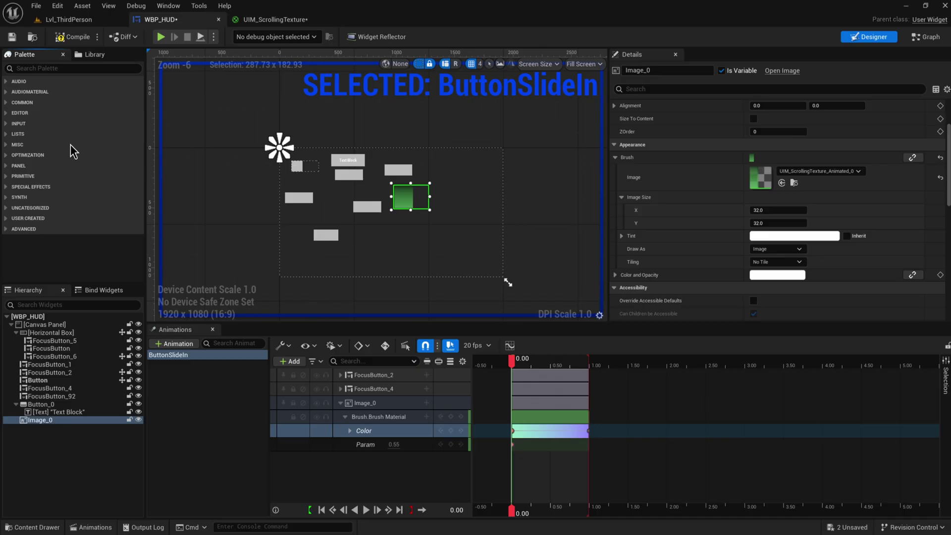